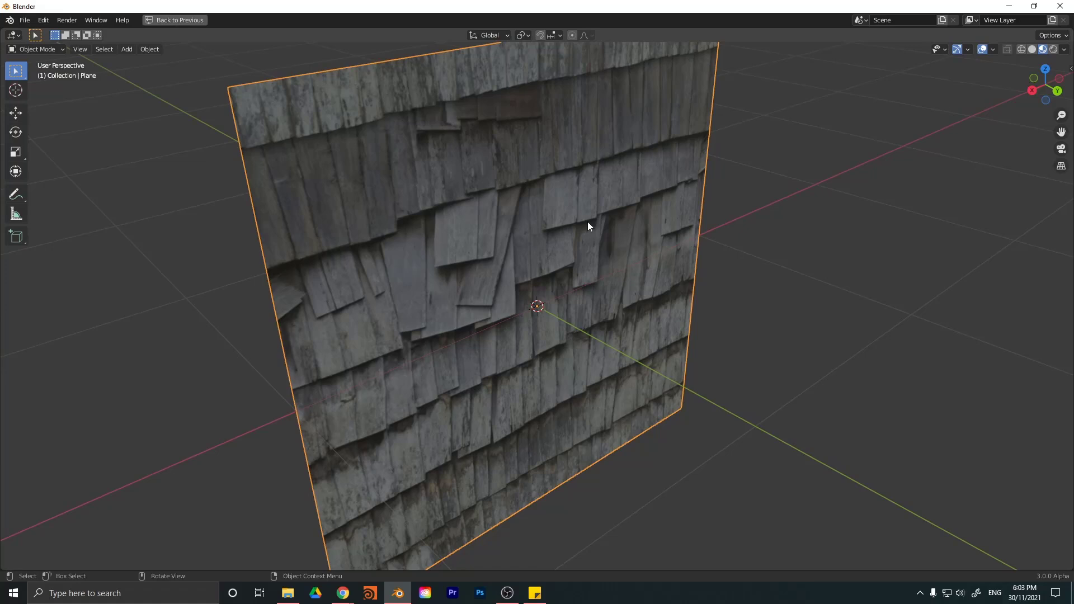
Orbit to the plane's brick side and switch the viewport to Wireframe shading.
middle_click_drag(587, 226, 508, 223)
scroll(509, 219, "up", 2)
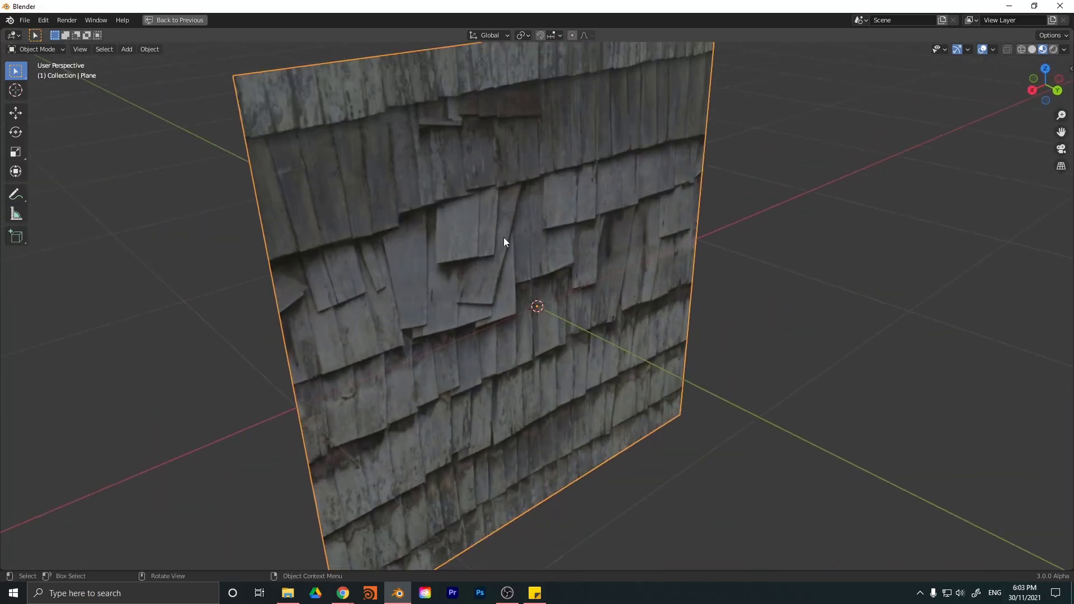
key("z")
left_click(448, 248)
mouse_move(450, 253)
middle_mouse_down()
mouse_move(538, 249)
mouse_move(492, 250)
middle_mouse_up()
Switch the viewport to Solid, then Material Preview to show the brick texture.
key("z")
left_click(587, 250)
middle_click_drag(563, 232, 533, 253)
key("z")
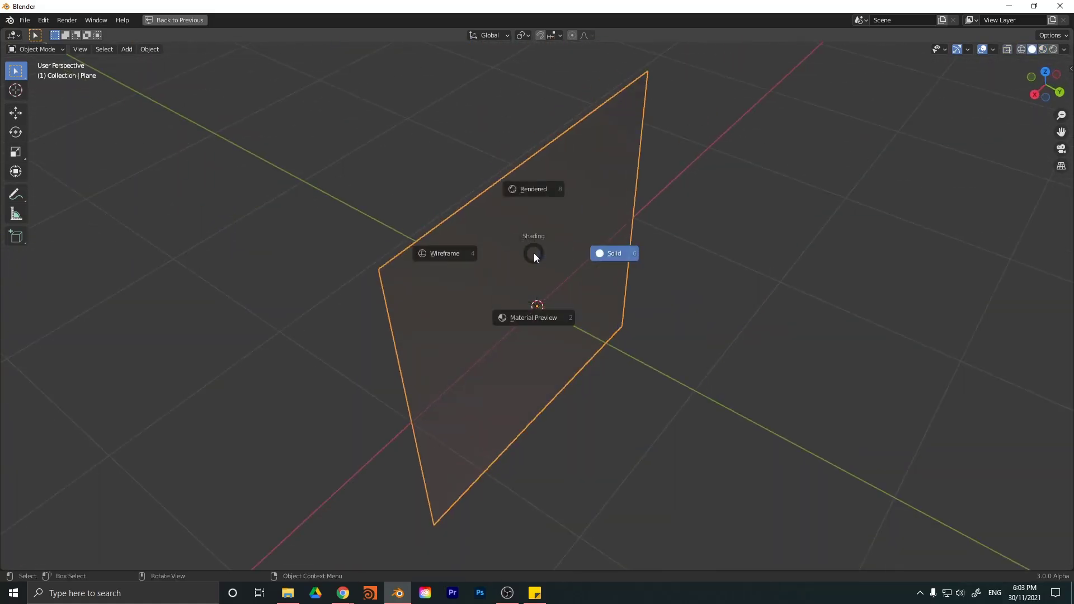
left_click(546, 314)
middle_click_drag(550, 294, 629, 271)
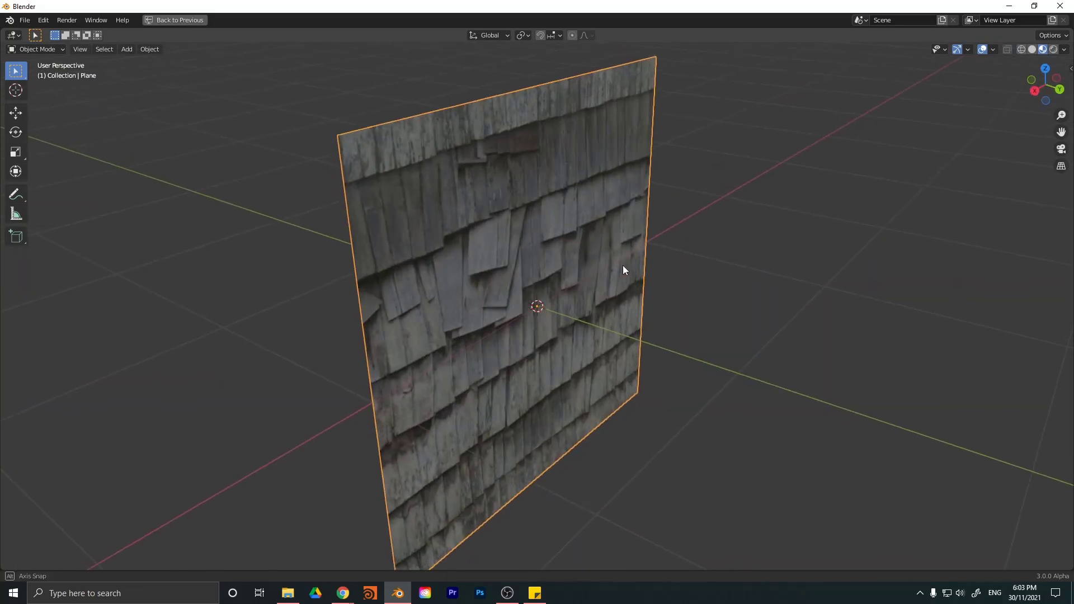
Restore the full layout from the maximized viewport and enter the Shading workspace.
middle_click_drag(622, 267, 478, 260)
key("ctrl+space")
left_click(350, 22)
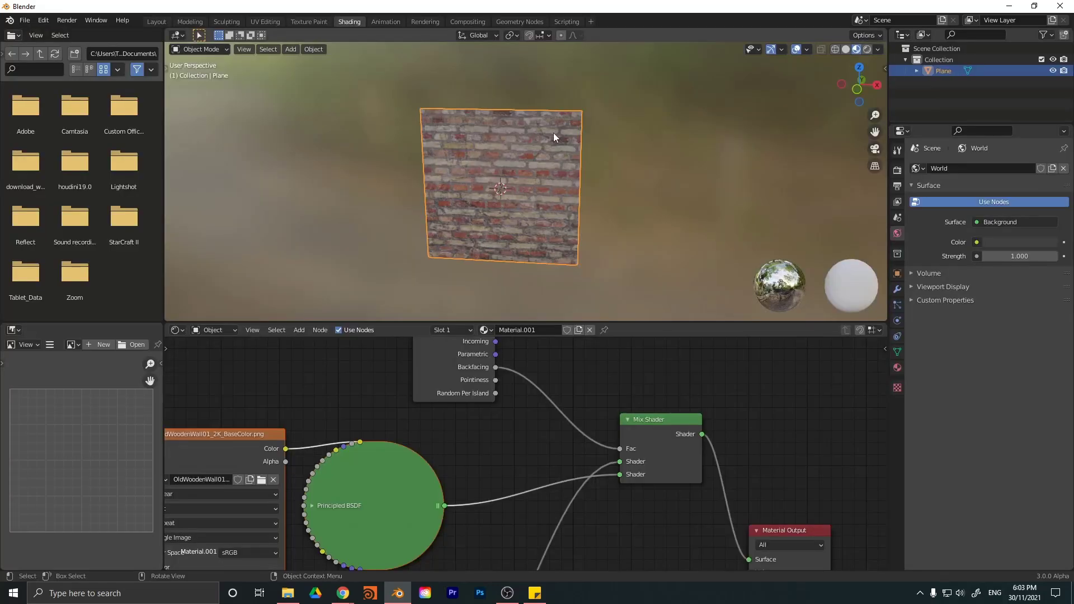
Frame the Geometry Backfacing link into the Mix Shader and orbit between brick and wood sides.
middle_click_drag(596, 377, 570, 419)
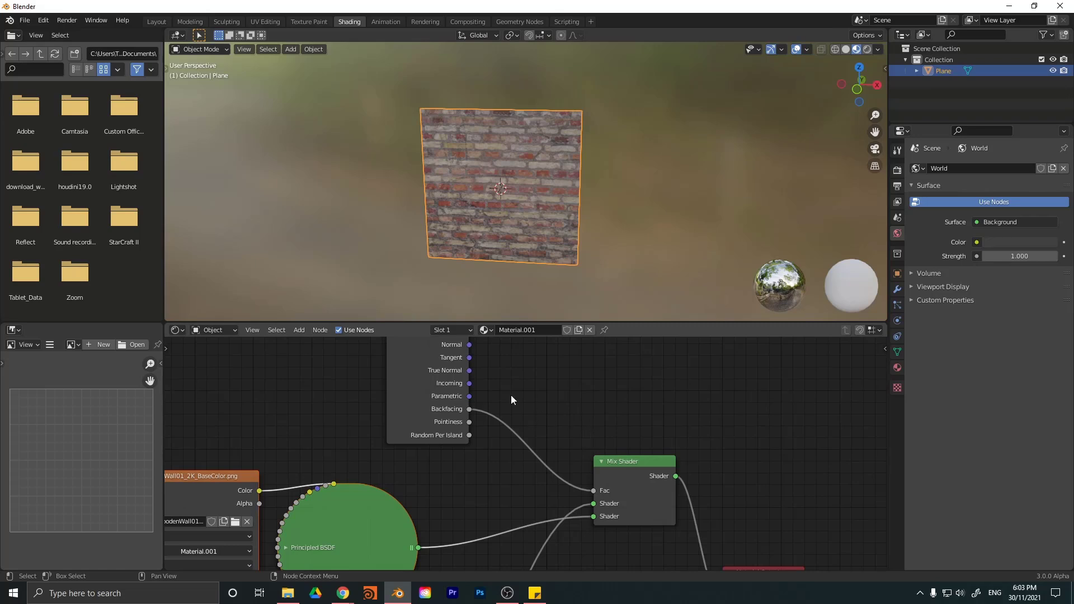
middle_click_drag(512, 395, 555, 469)
scroll(555, 469, "up", 1)
left_click_drag(461, 401, 448, 394)
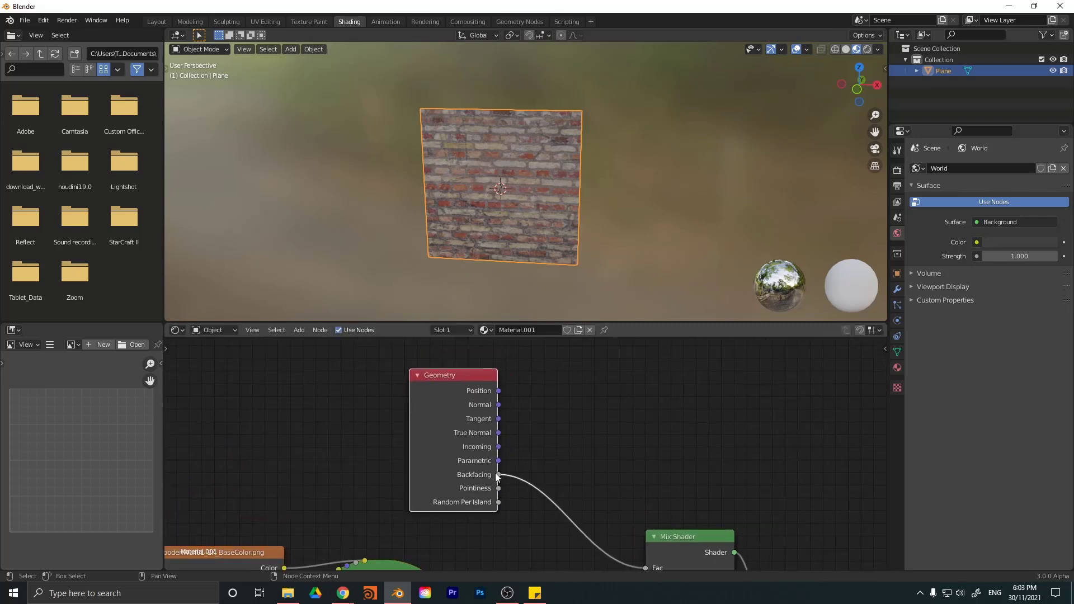
middle_click_drag(553, 192, 627, 146)
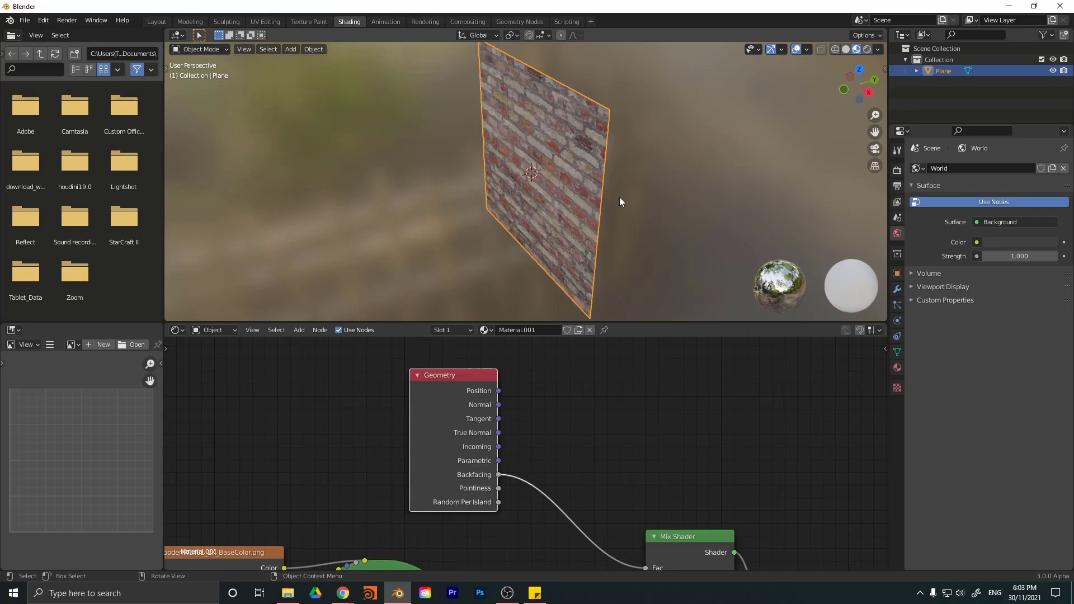
middle_click_drag(605, 199, 713, 216)
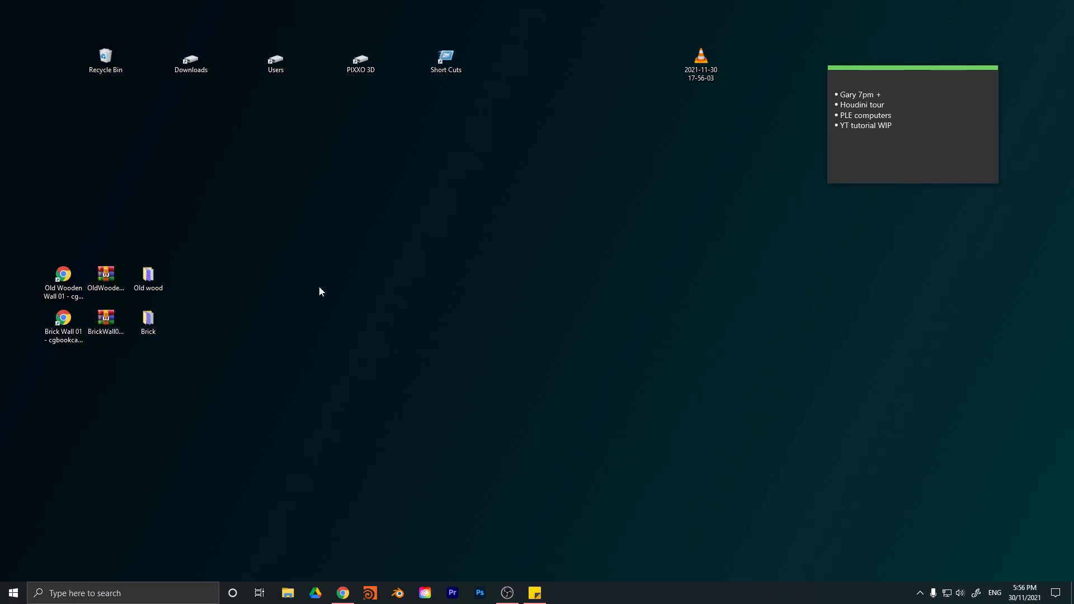
Review the Old wood and Brick texture folders, then open the Old Wooden Wall 01 web shortcut.
double_click(157, 280)
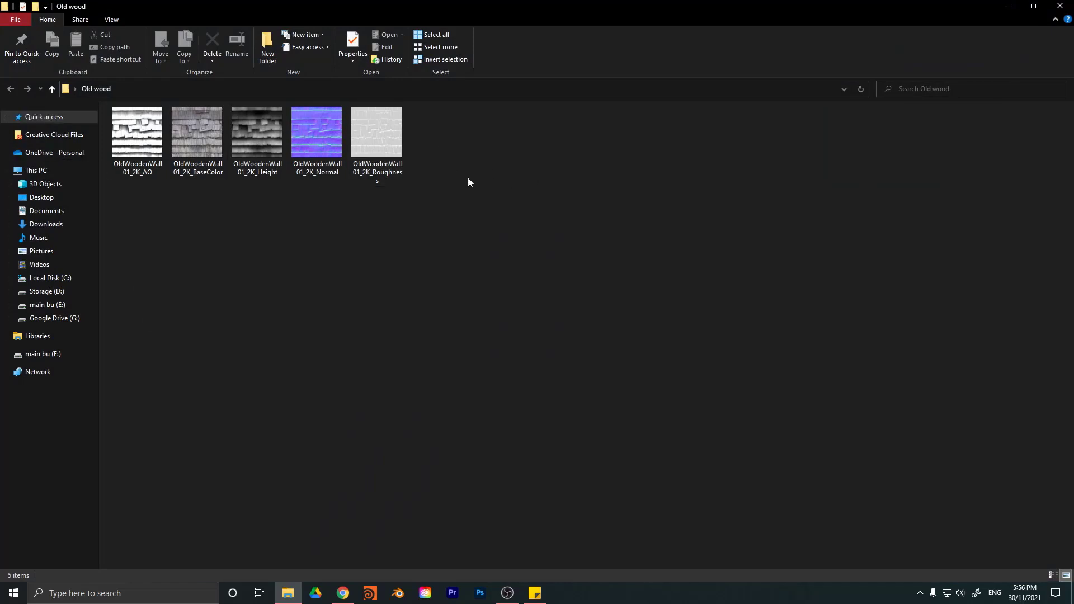
left_click(1008, 5)
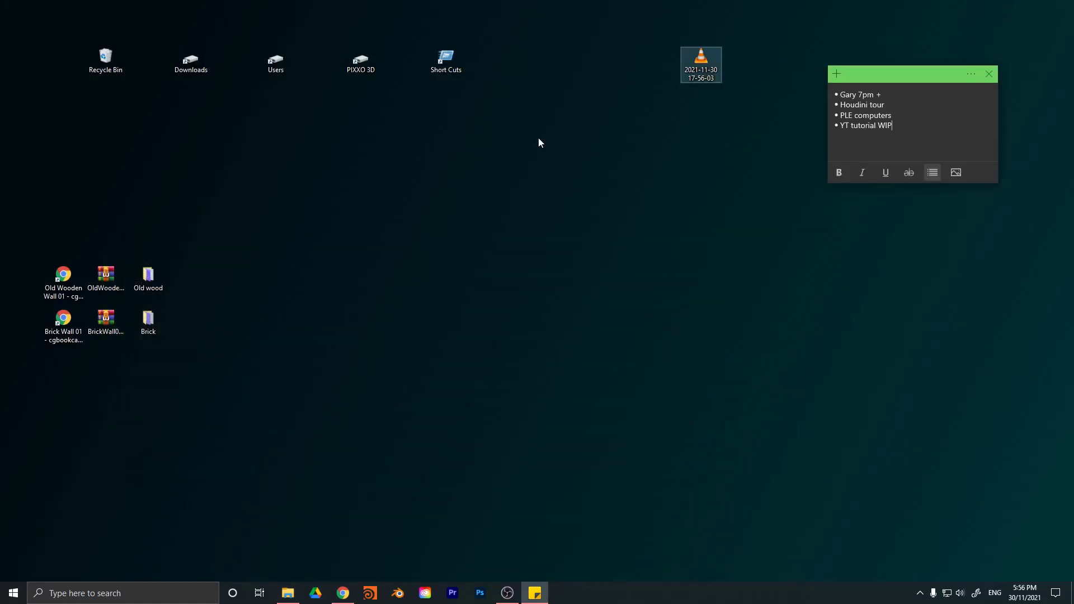
double_click(149, 321)
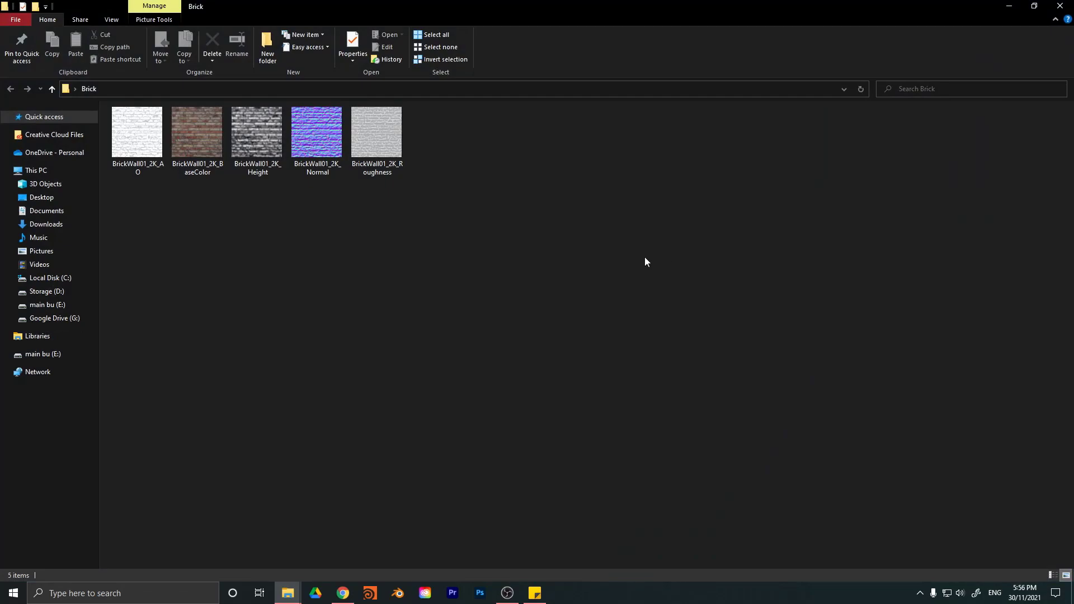
left_click(1009, 6)
left_click(63, 280)
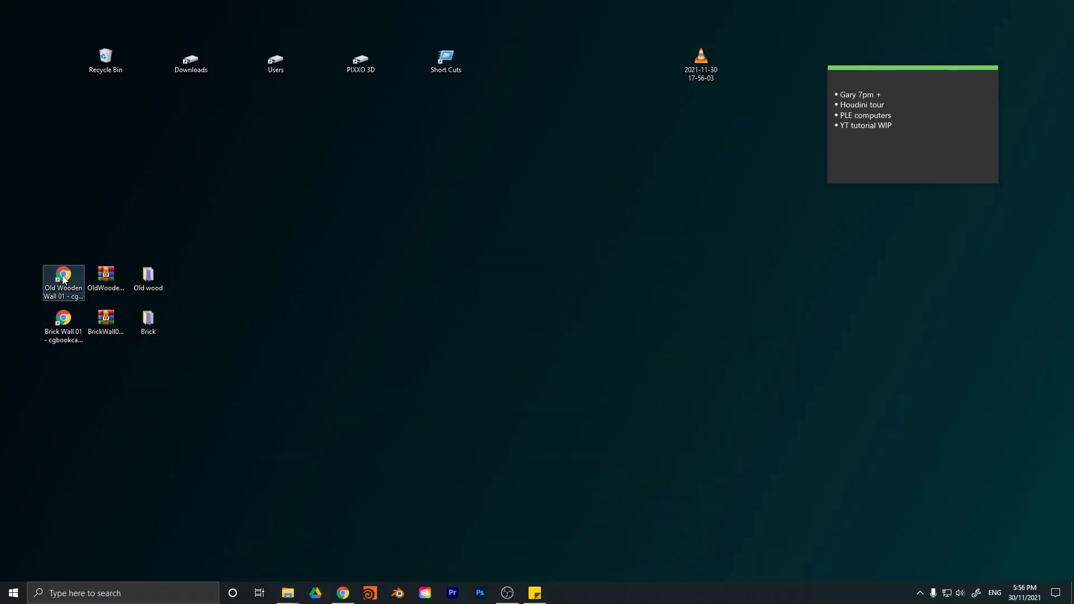
double_click(63, 280)
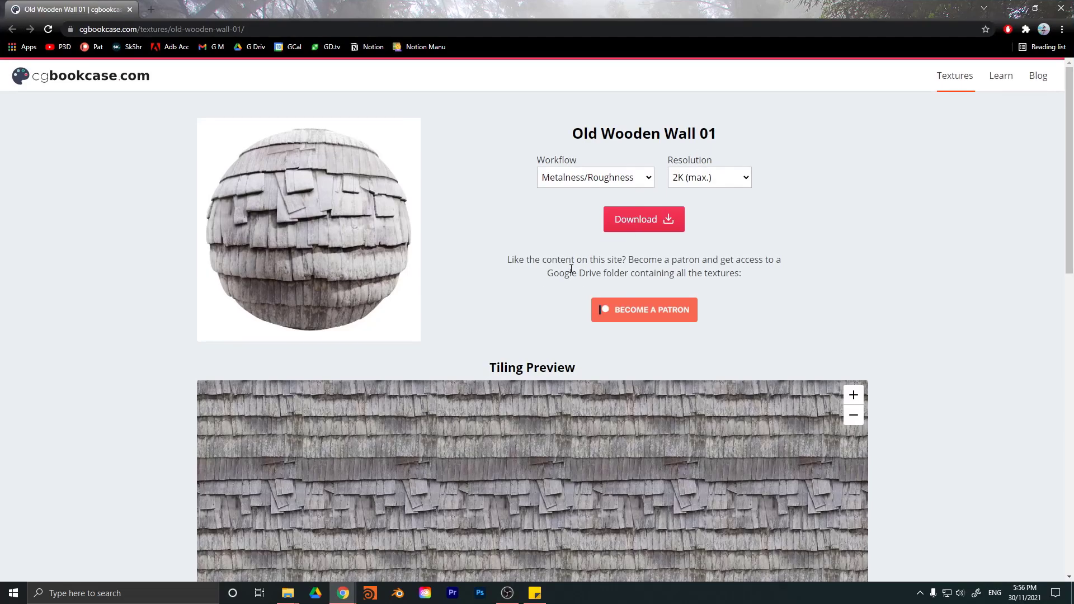
Scroll the Old Wooden Wall 01 page and check its 1K and 2K resolution options.
scroll(570, 353, "down", 5)
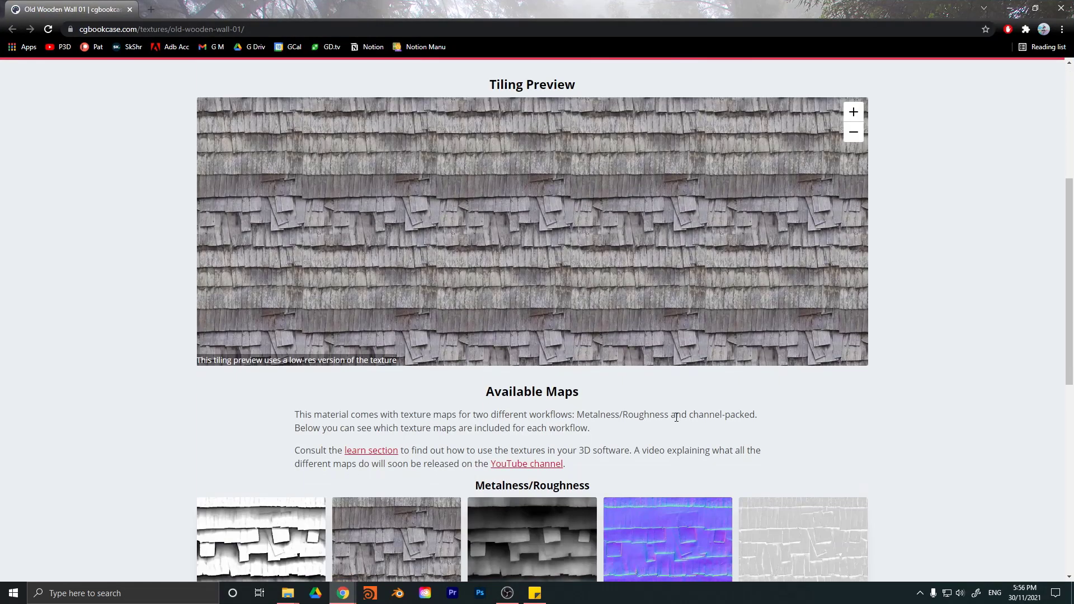
scroll(676, 418, "down", 3)
scroll(676, 421, "up", 8)
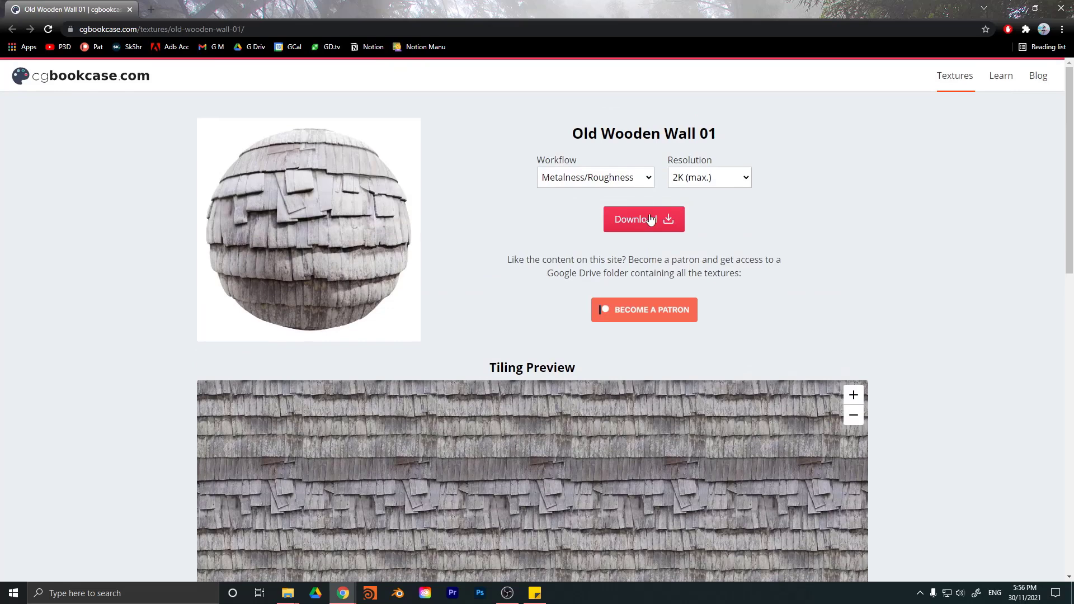
left_click(695, 178)
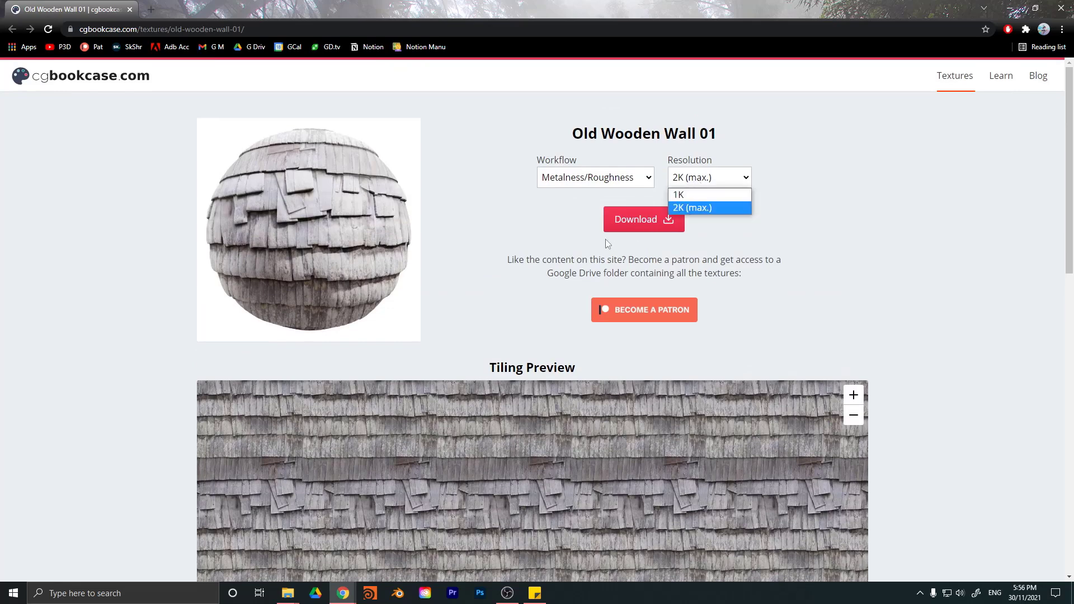
left_click(1010, 8)
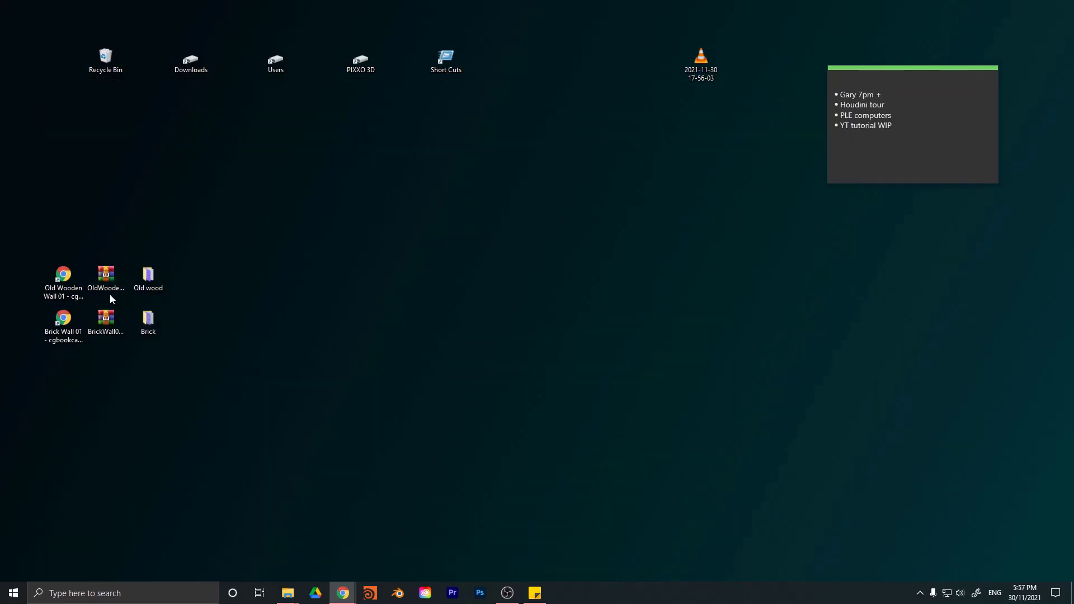
double_click(152, 284)
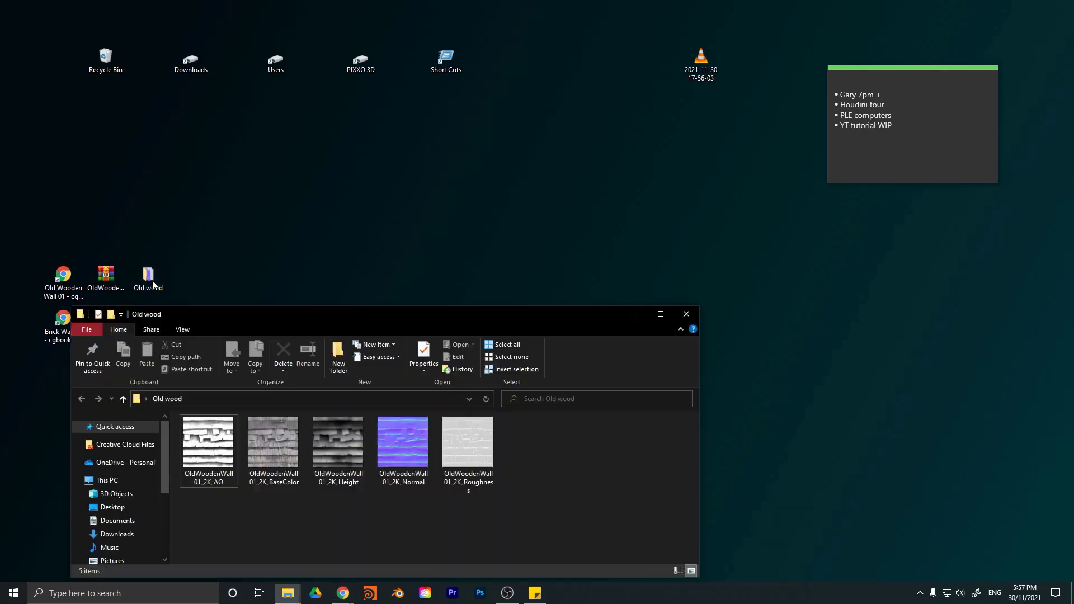
left_click(687, 314)
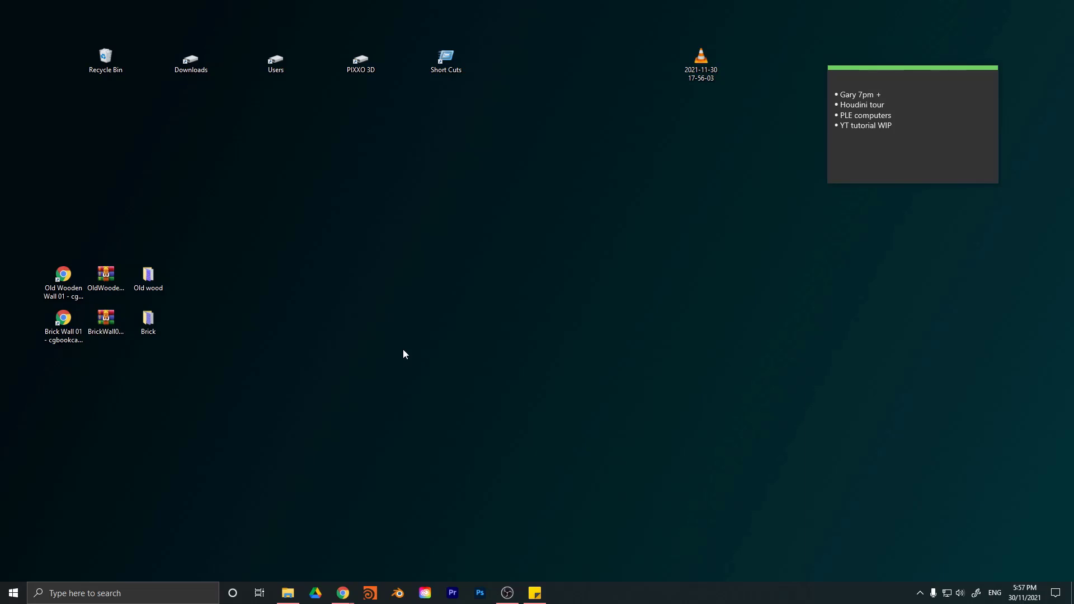
Launch Blender, dismiss the splash screen and look around the default cube scene.
left_click(397, 592)
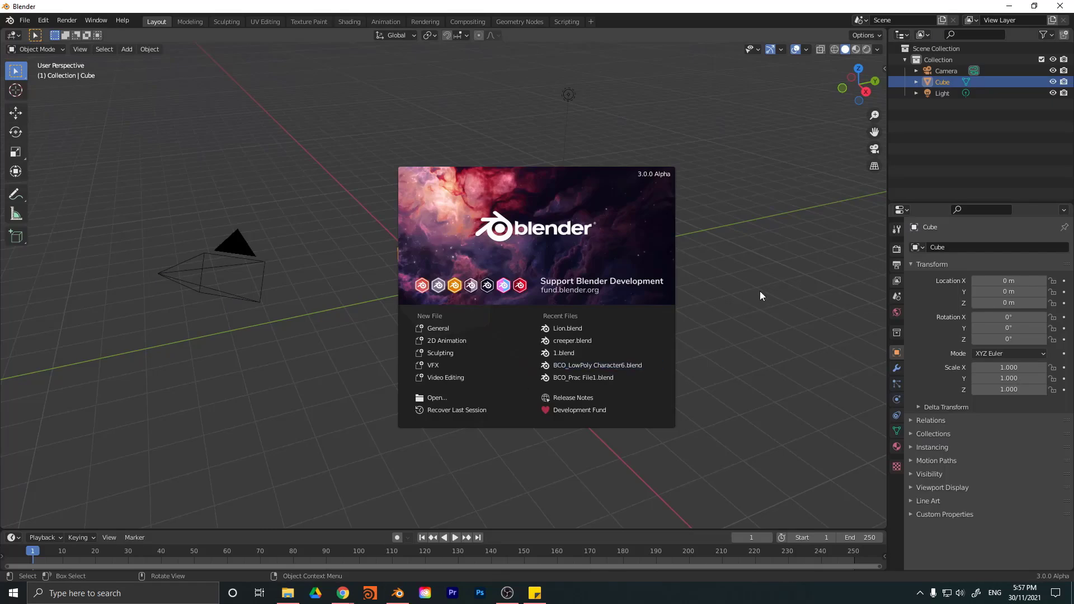
left_click(771, 270)
middle_click_drag(771, 270, 633, 326)
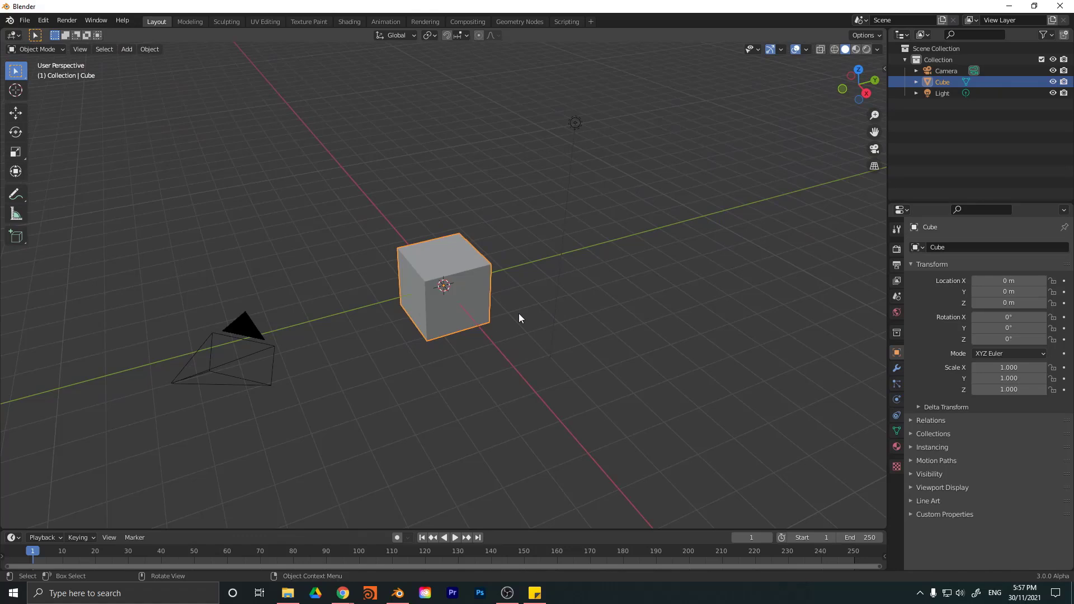
scroll(442, 283, "up", 4)
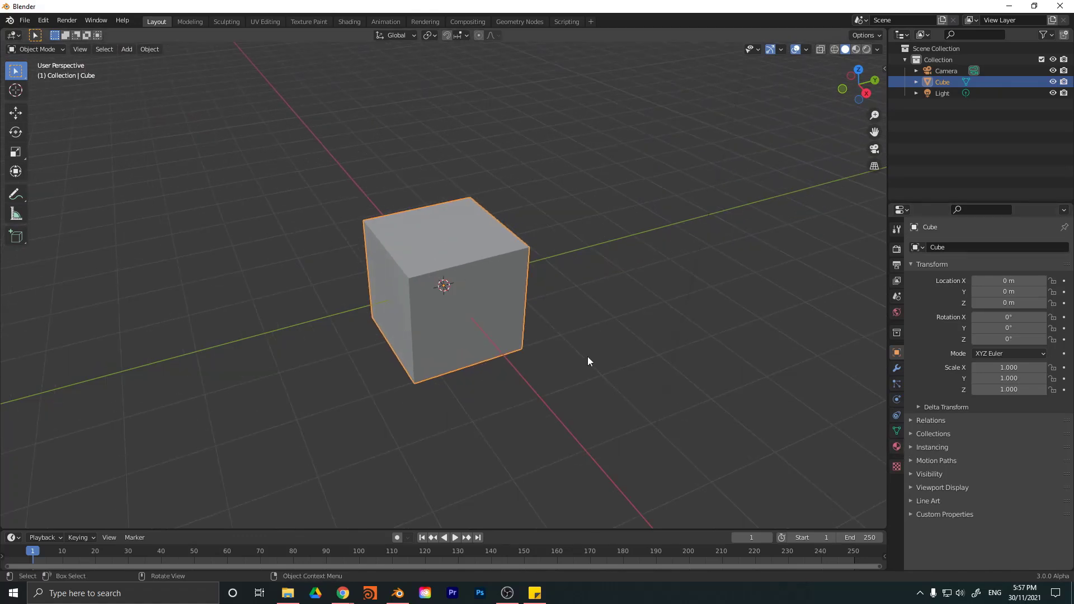
scroll(478, 357, "down", 5)
Delete the default cube, camera and light.
key("a")
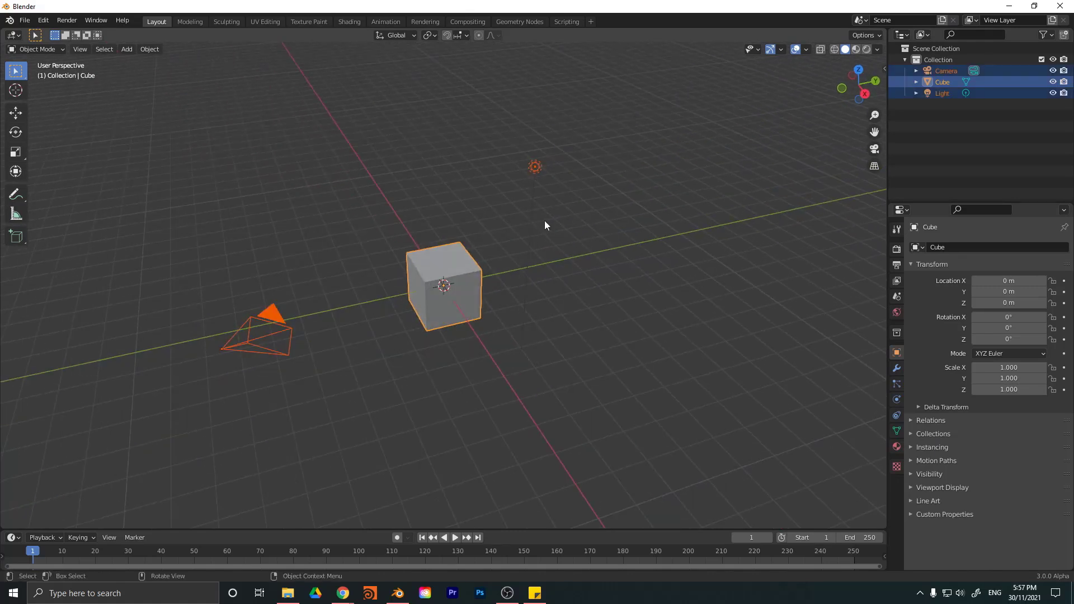
key("Delete")
middle_click_drag(541, 222, 558, 236)
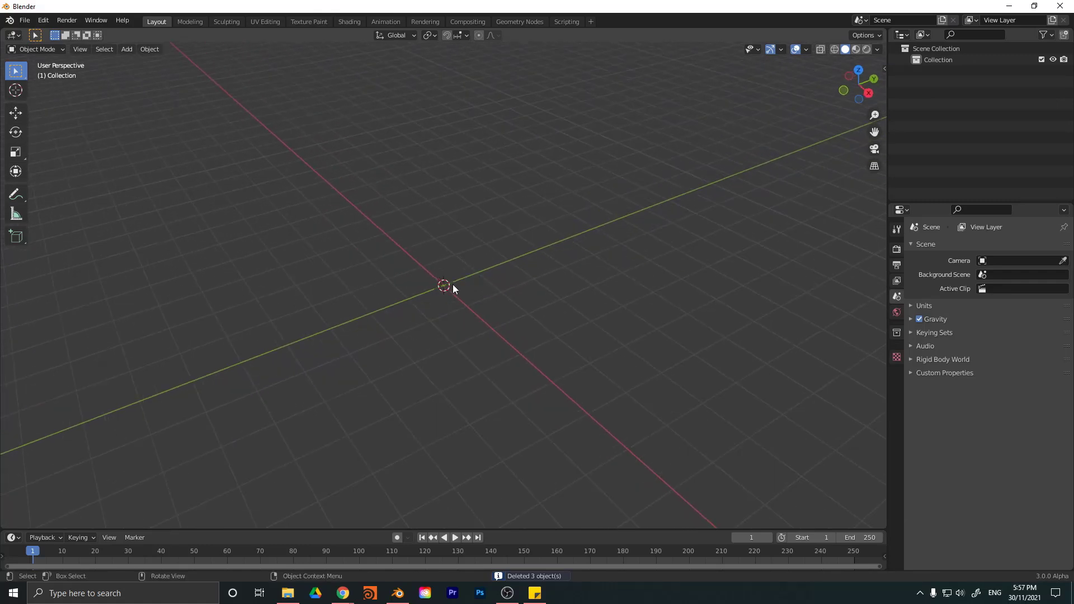
Add a mesh plane at the scene origin.
key("shift+a")
mouse_move(442, 289)
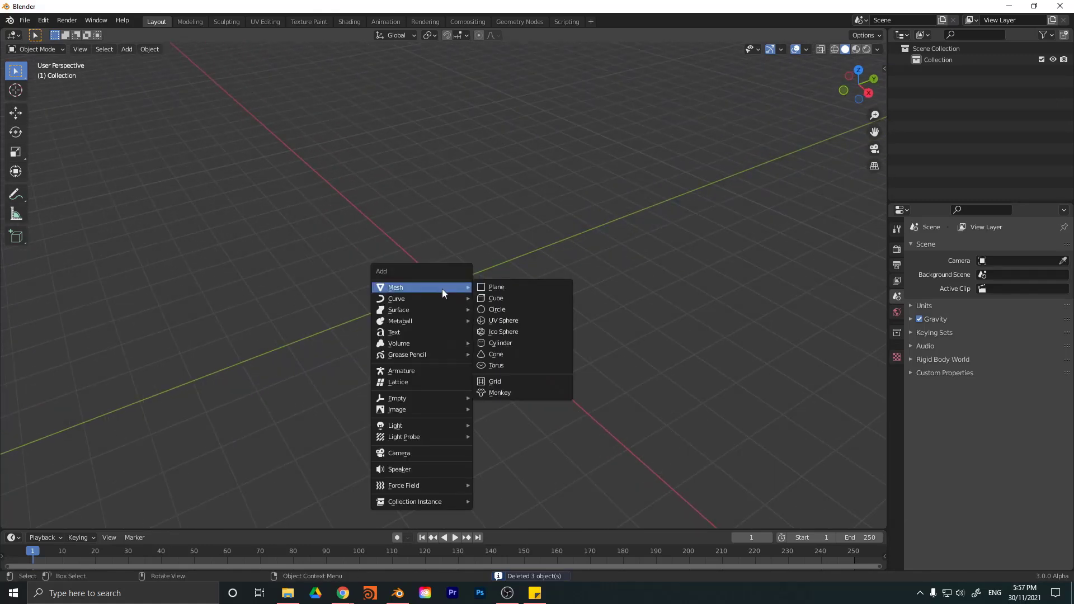
left_click(528, 289)
scroll(493, 338, "up", 3)
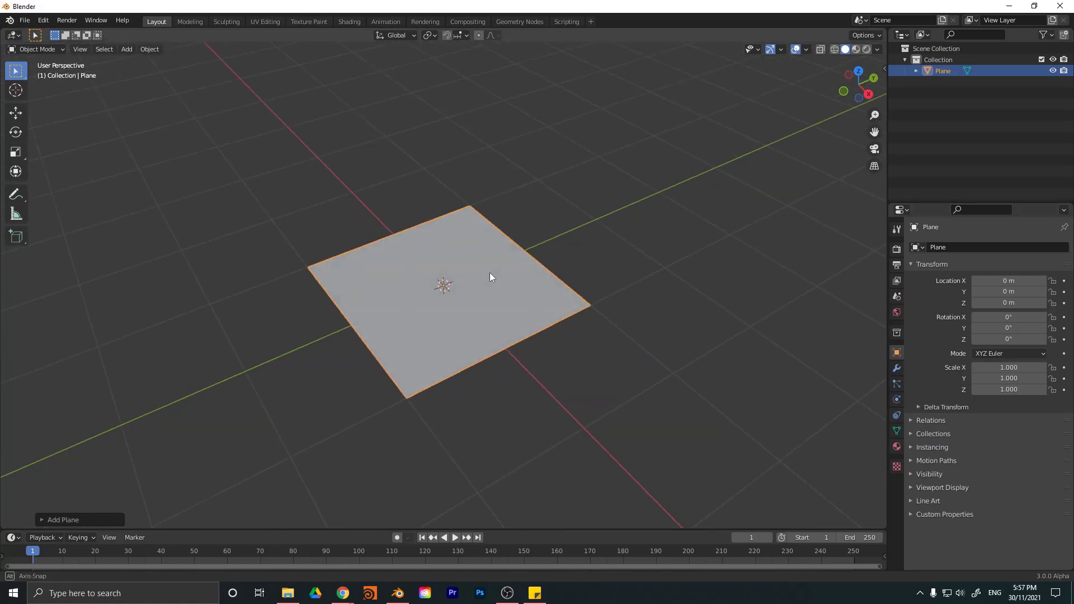
Give the plane a new Principled BSDF material, Material.001.
left_click(897, 447)
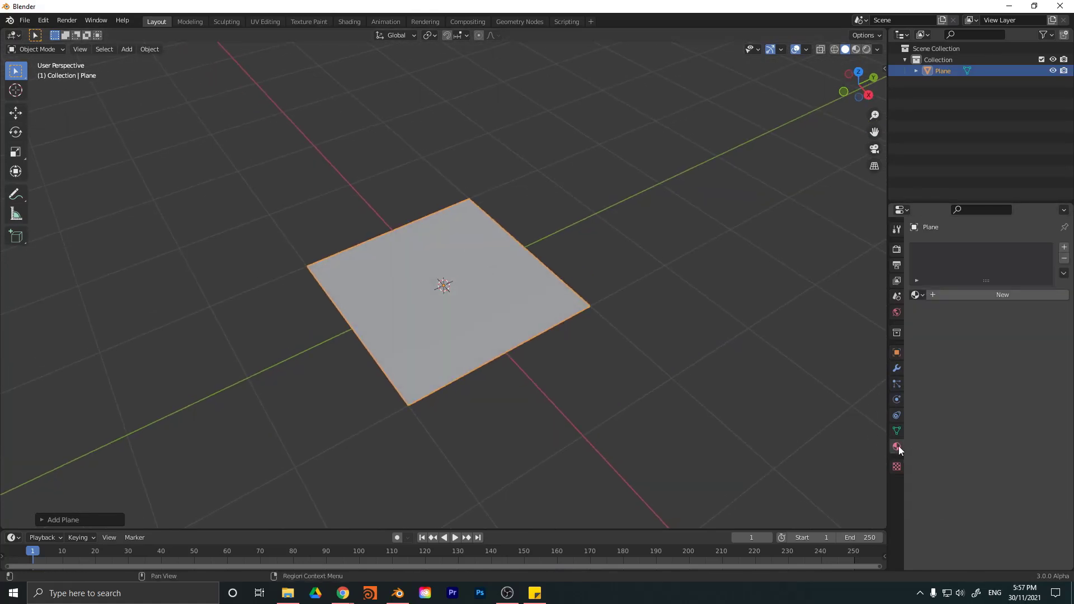
left_click(995, 296)
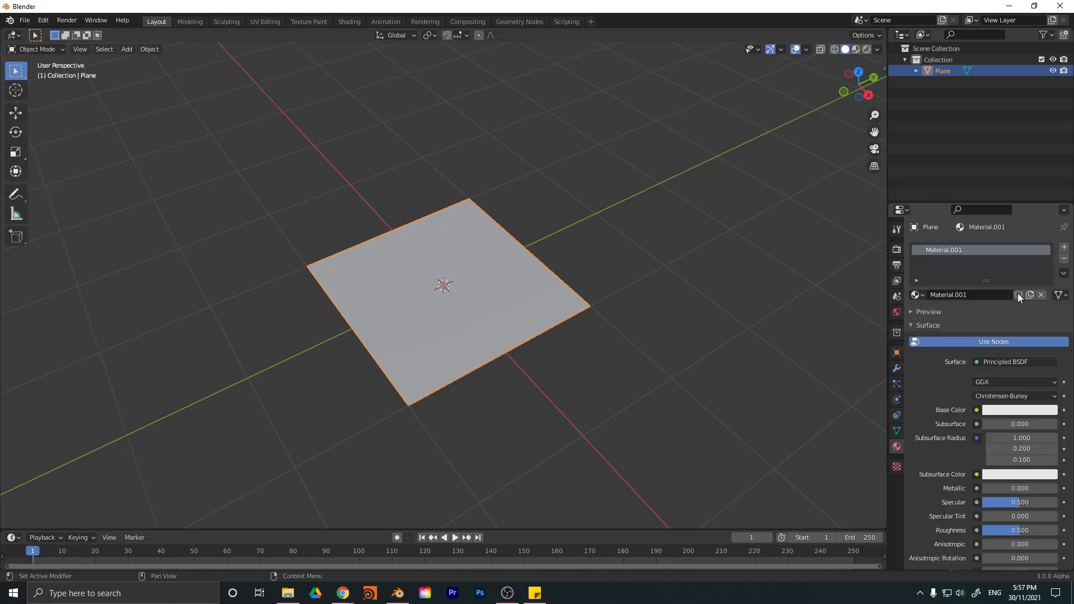
middle_click_drag(503, 280, 473, 258)
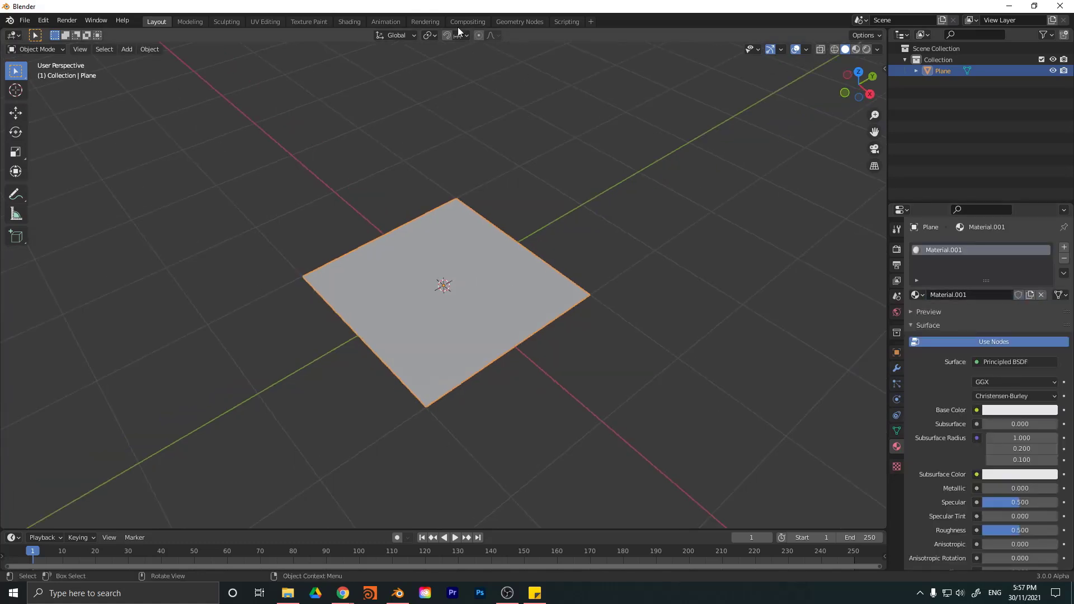
Switch to the Shading workspace and frame the plane's nodes with room on the left.
left_click(348, 21)
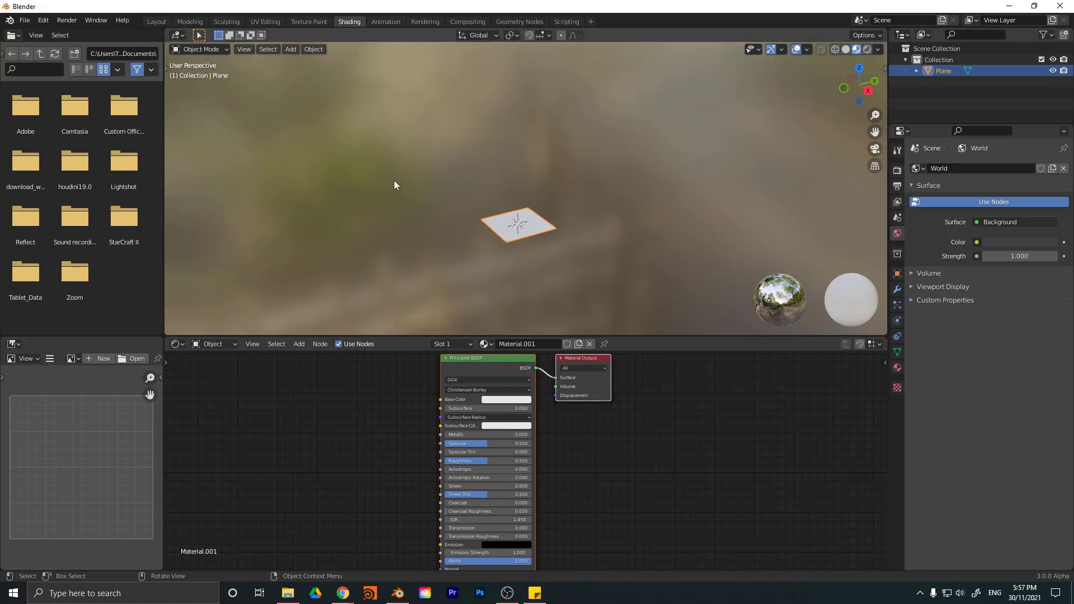
middle_click_drag(394, 181, 483, 300)
scroll(509, 289, "up", 2)
scroll(277, 438, "up", 1)
middle_click_drag(276, 438, 430, 479)
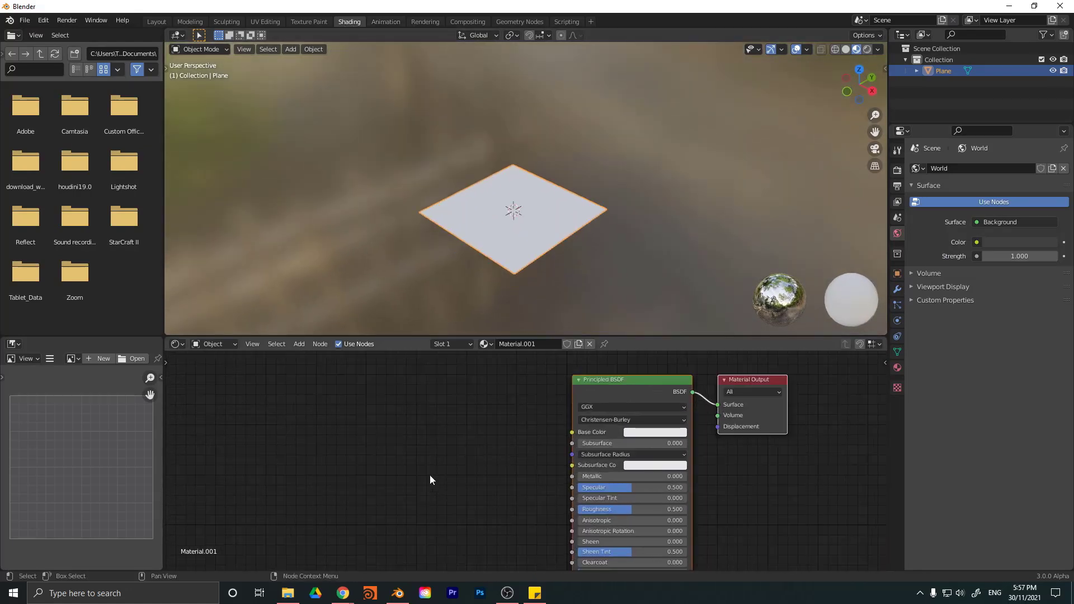
middle_click_drag(576, 445, 550, 474)
scroll(458, 406, "up", 1)
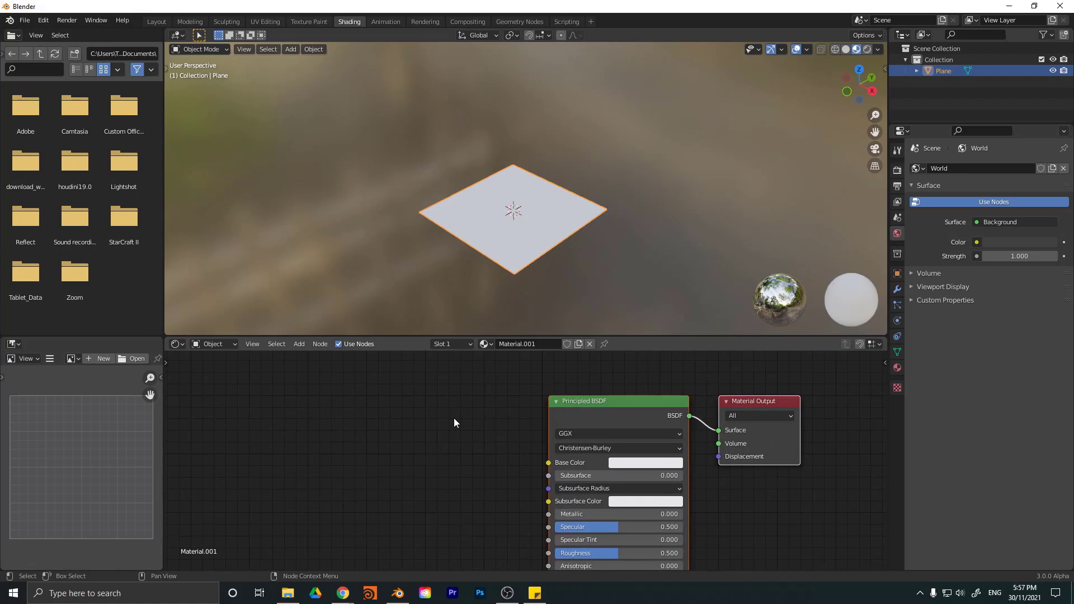
Add an Image Texture node via search 'text' and connect its Color to Base Color.
key("shift+a")
left_click(410, 416)
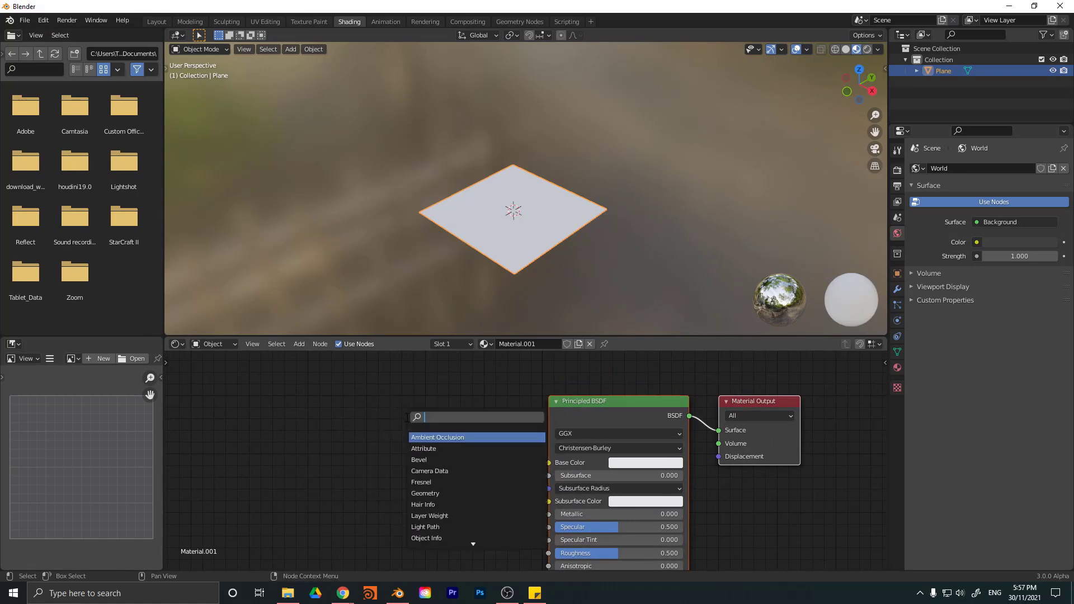
type("text")
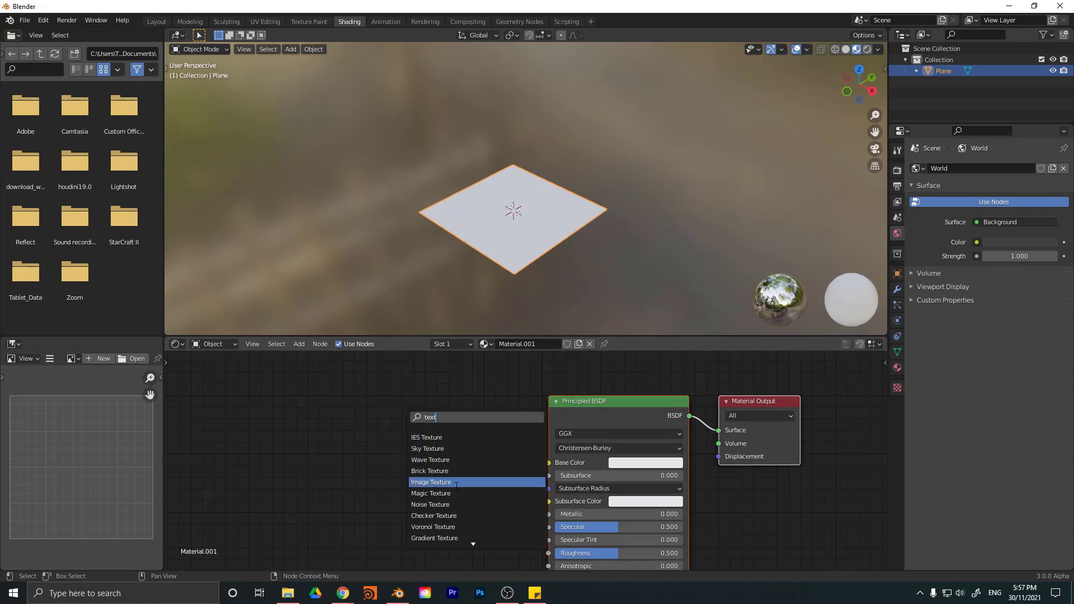
left_click(421, 482)
left_click(361, 444)
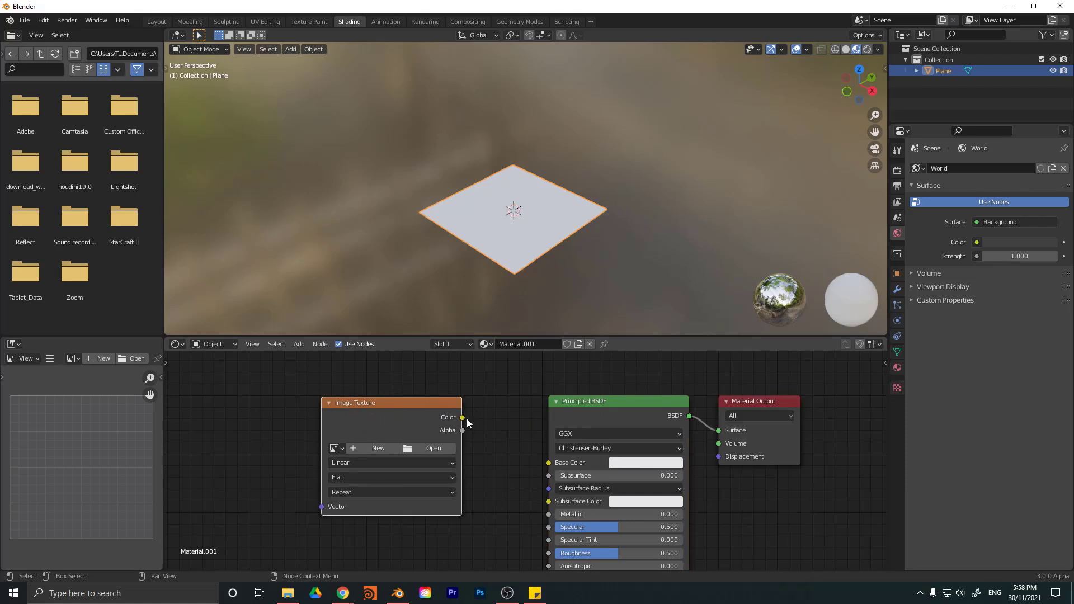
left_click_drag(421, 411, 553, 465)
left_click_drag(548, 404, 494, 399)
scroll(494, 399, "up", 2)
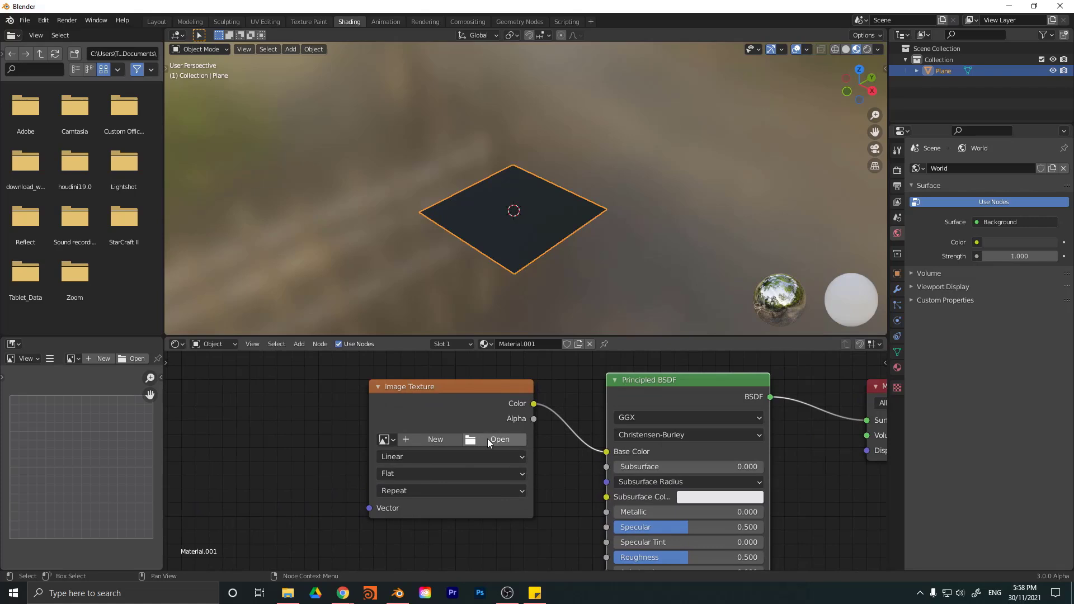
Load OldWoodenWall01_2K_BaseColor.png from Desktop > Old wood into the Image Texture node.
left_click(488, 439)
left_click(211, 144)
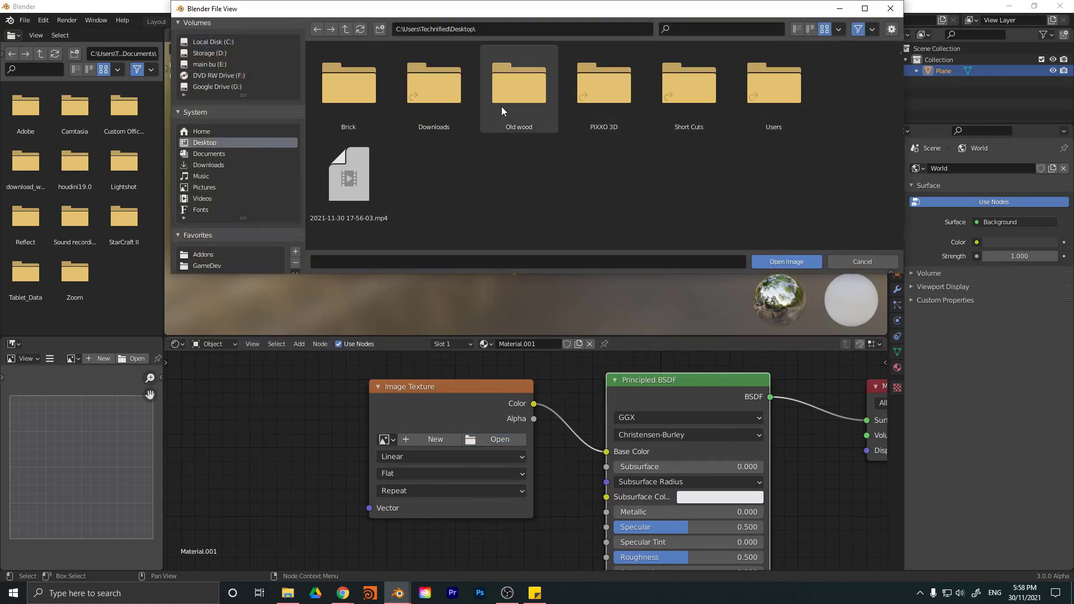
double_click(519, 102)
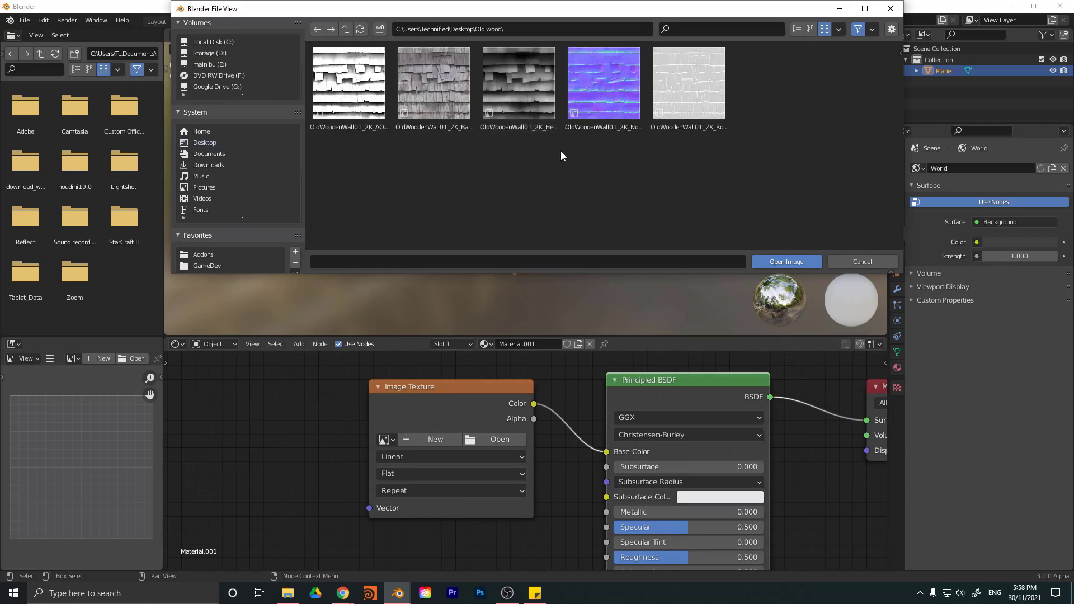
left_click(434, 72)
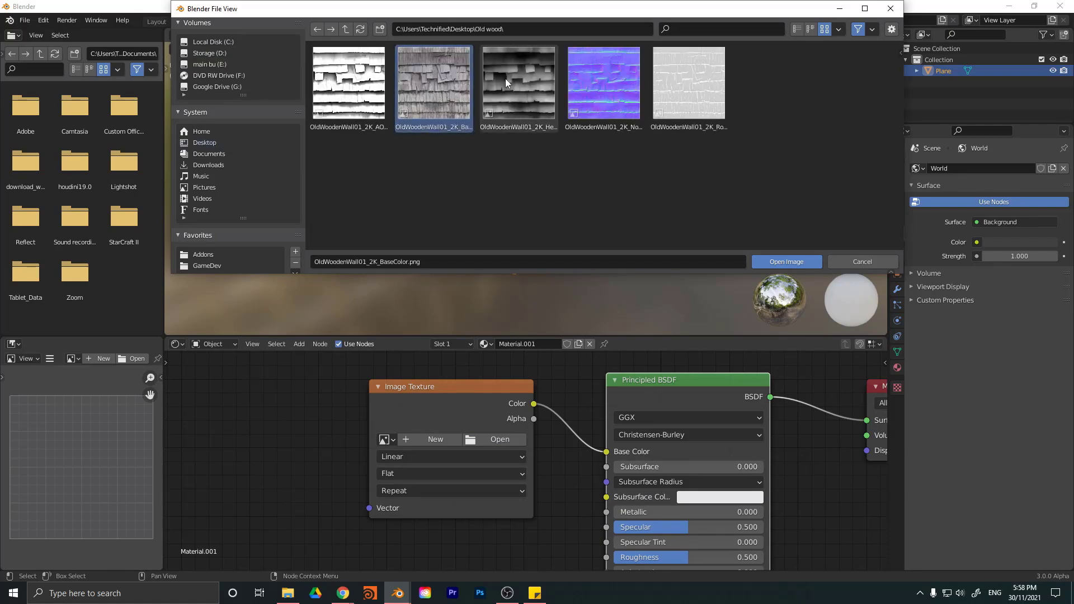
left_click_drag(727, 182, 481, 45)
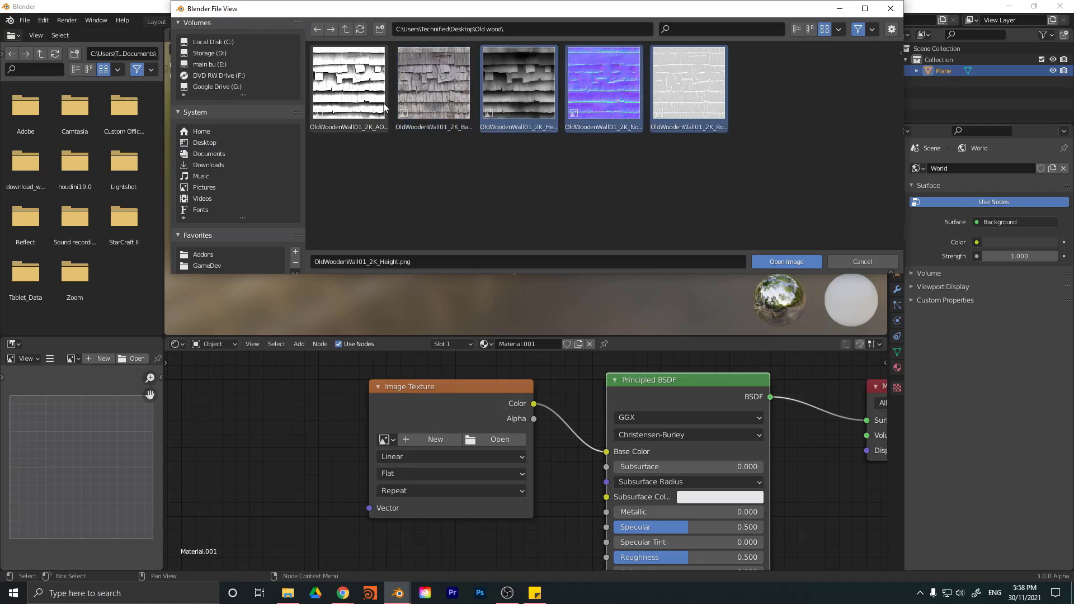
left_click(452, 88)
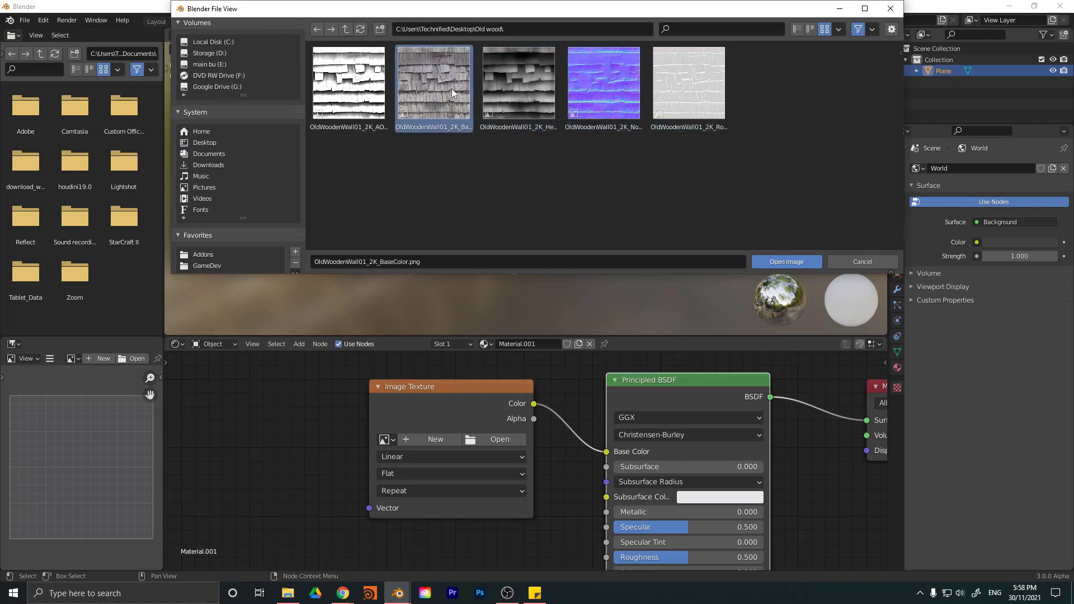
left_click(789, 261)
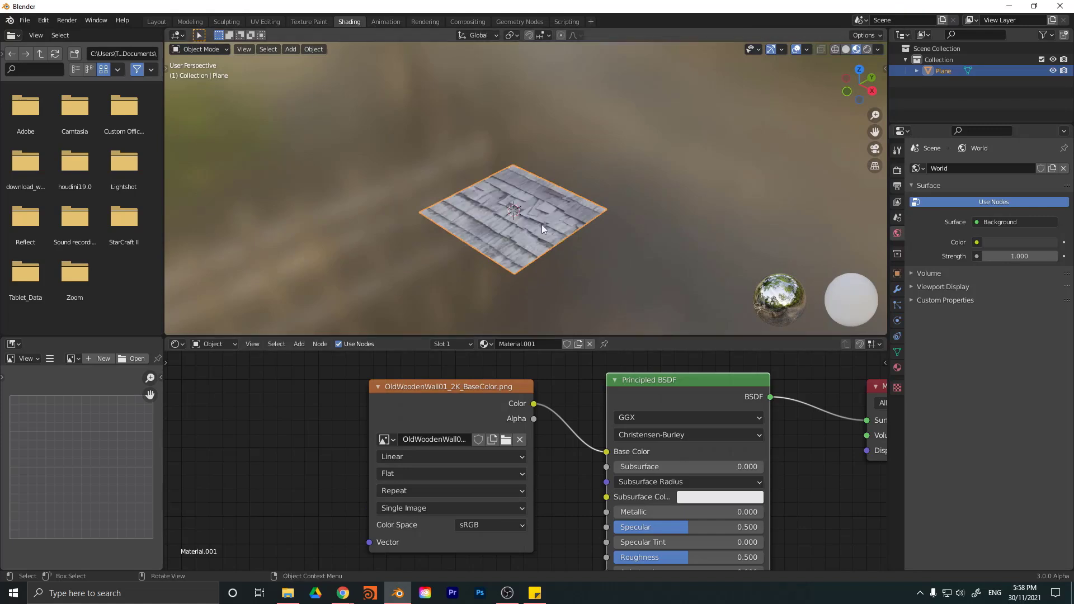
scroll(542, 224, "up", 3)
middle_click_drag(565, 202, 546, 243)
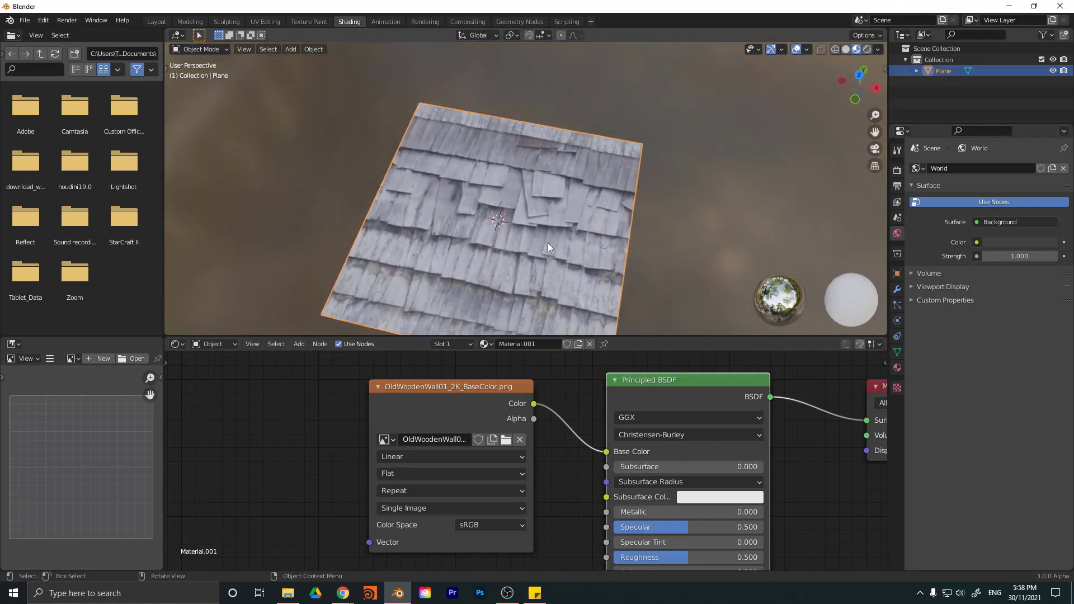
middle_click_drag(589, 250, 550, 75)
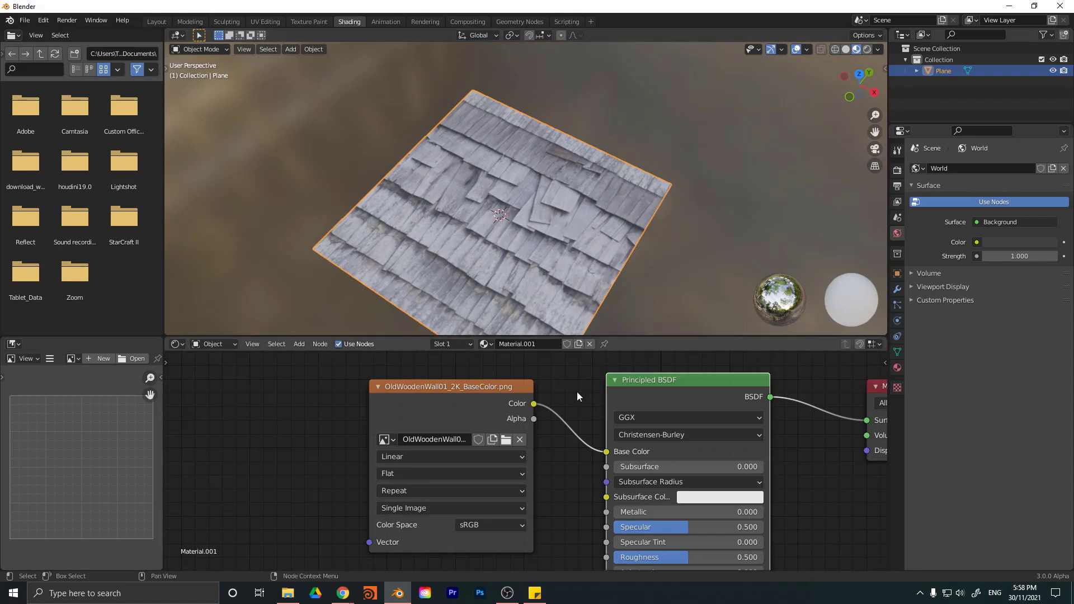
scroll(578, 397, "down", 4)
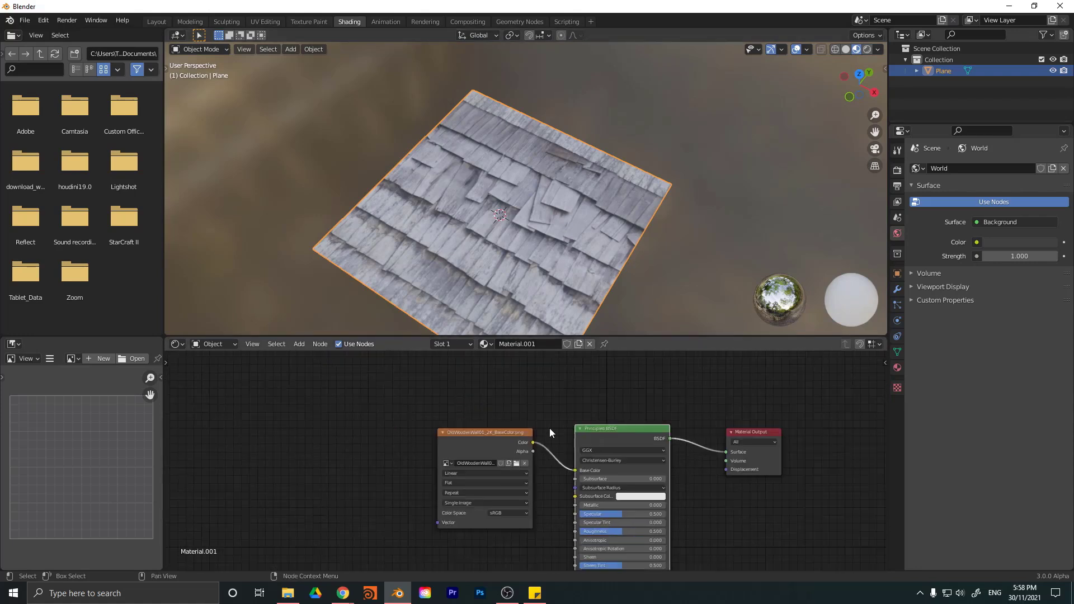
Enlarge the node editor upward and move the wood Image Texture node up and left.
middle_click_drag(549, 432, 565, 386)
scroll(542, 432, "down", 1)
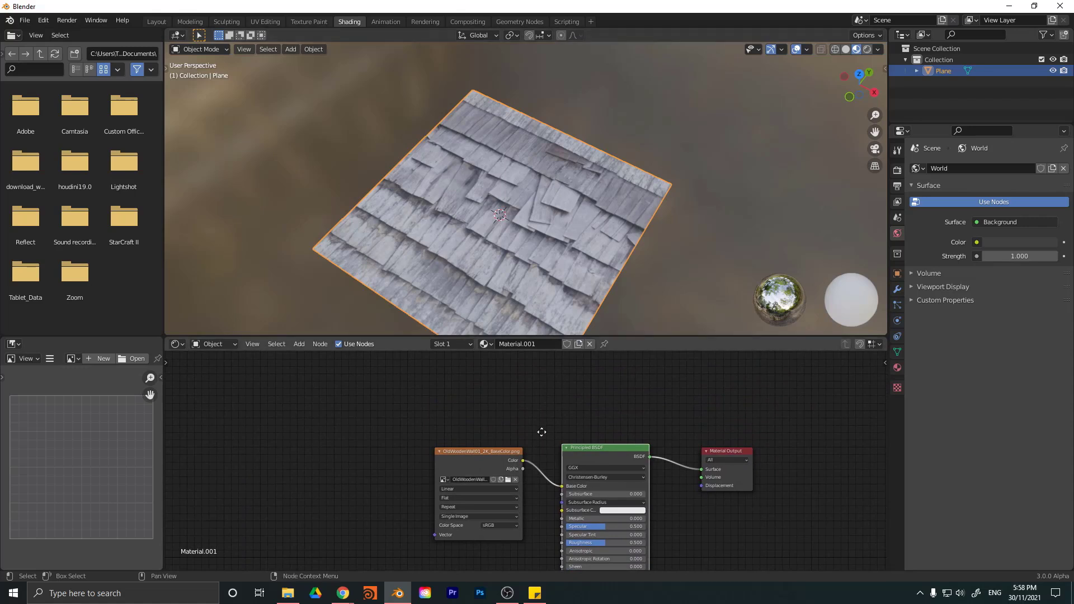
scroll(542, 432, "up", 2)
left_click_drag(619, 336, 616, 167)
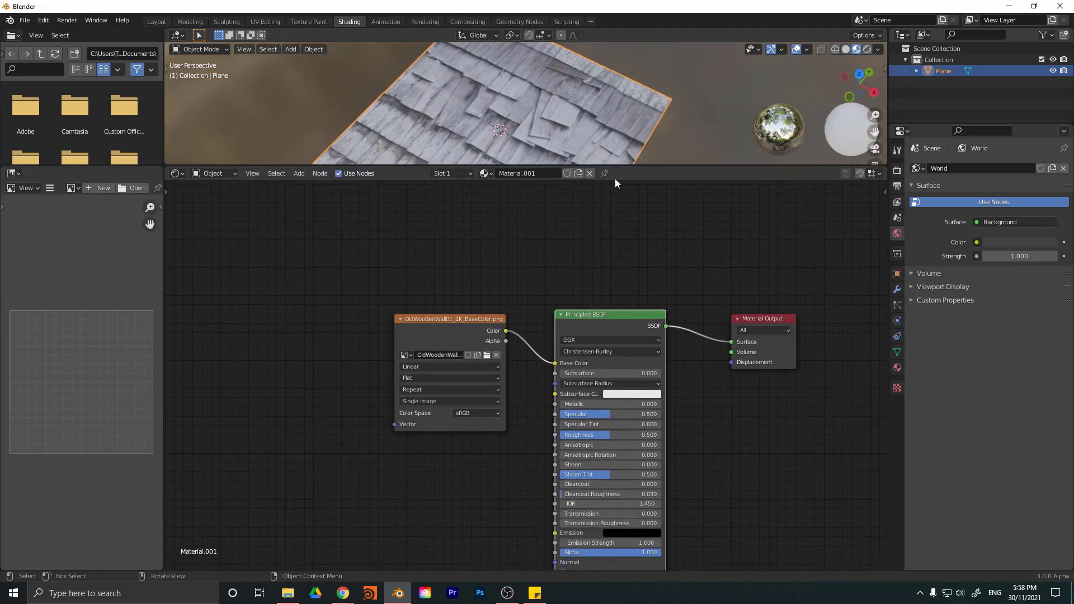
middle_click_drag(554, 286, 571, 259)
left_click_drag(465, 309, 323, 230)
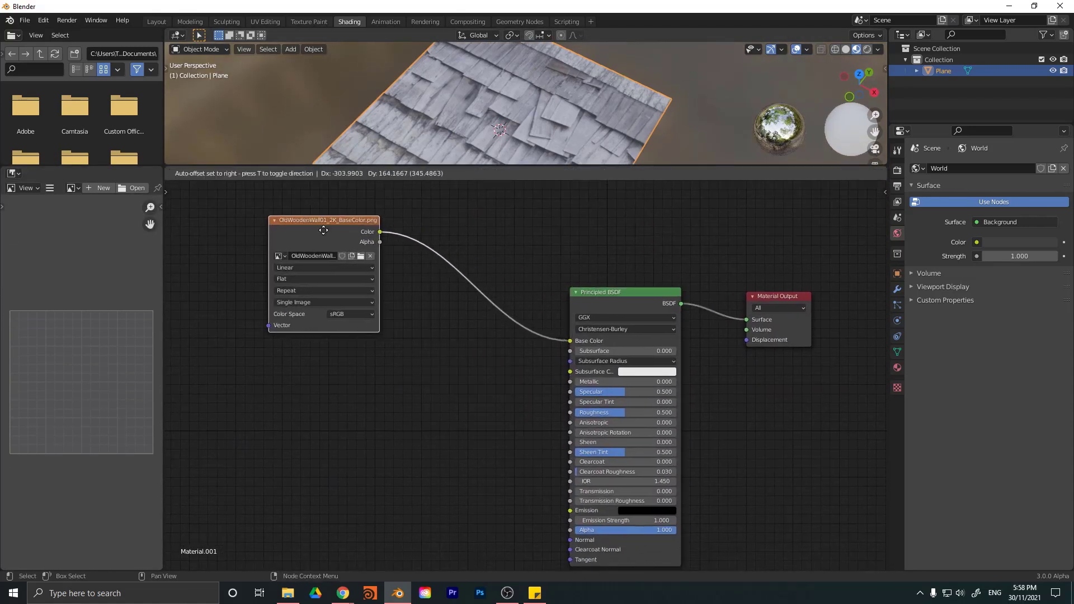
Collapse the Principled BSDF node and place it beside the wood image node.
left_click_drag(620, 305, 556, 263)
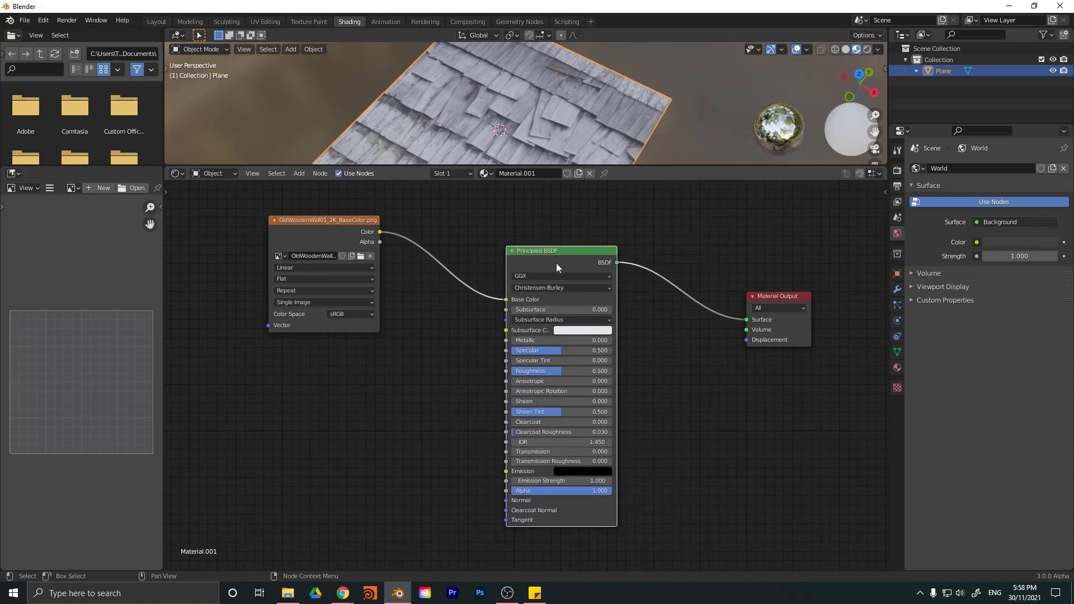
left_click(512, 251)
left_click(516, 253)
left_click(513, 251)
left_click_drag(515, 253, 437, 274)
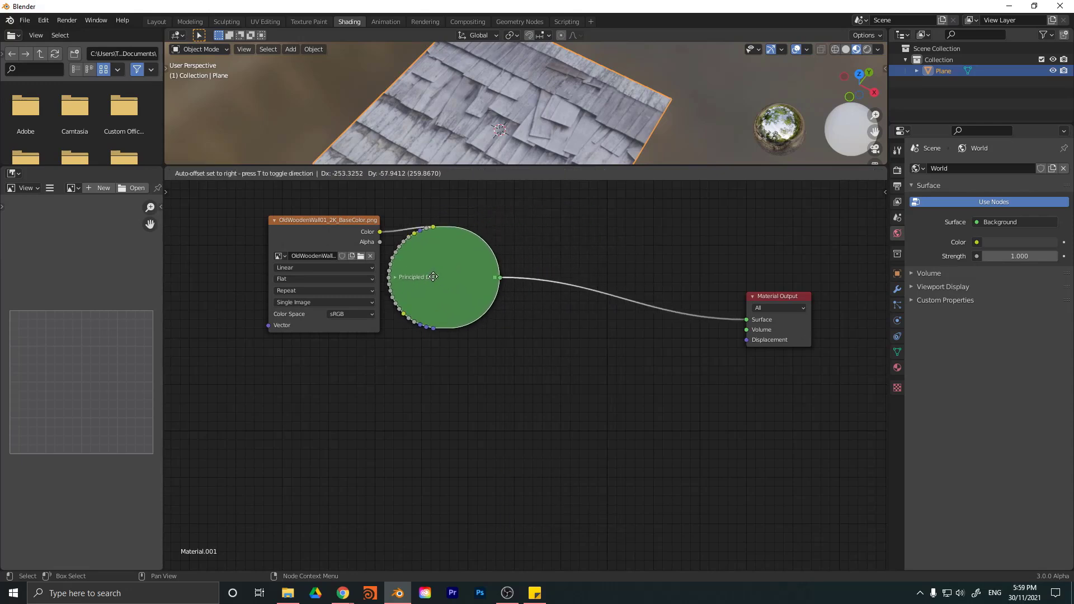
left_click(433, 277)
middle_click_drag(432, 364, 449, 361)
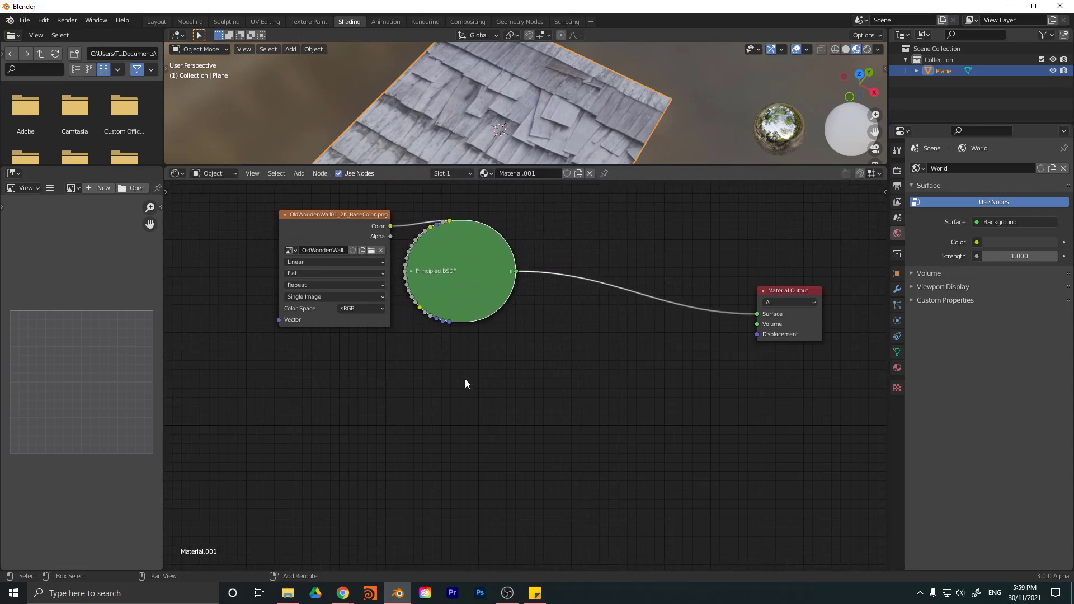
key("shift+a")
Duplicate the Image Texture and Principled BSDF pair and place the copy below.
left_click_drag(256, 426, 539, 191)
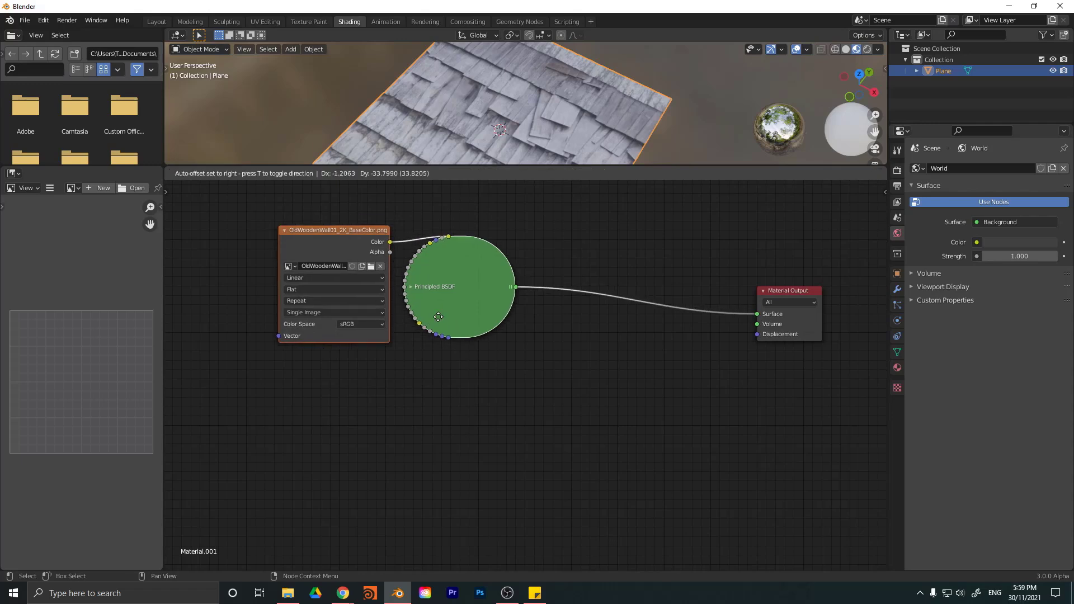
key("shift+d")
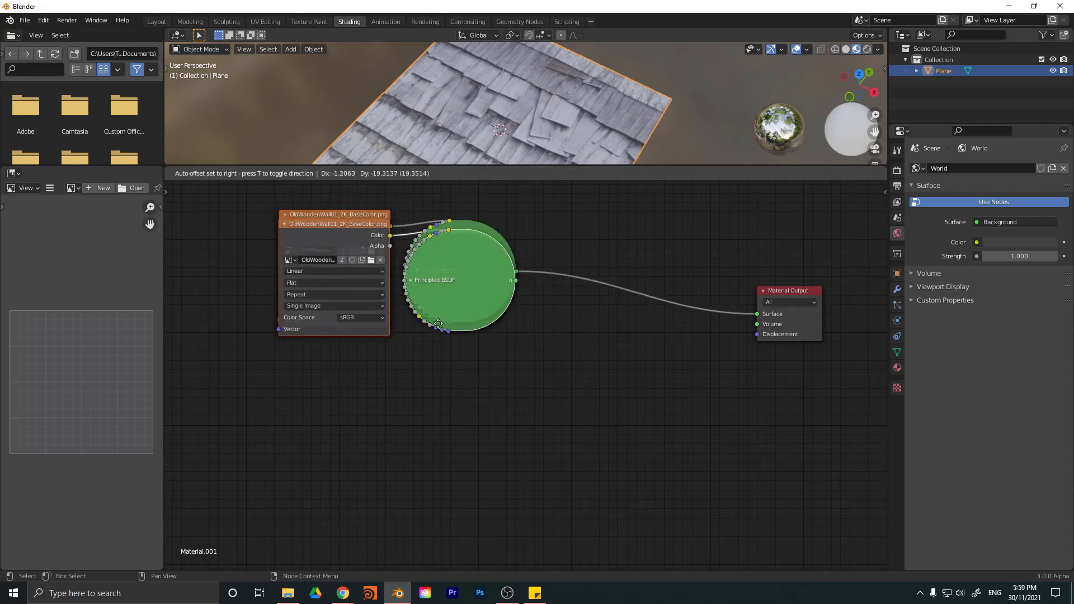
left_click(439, 478)
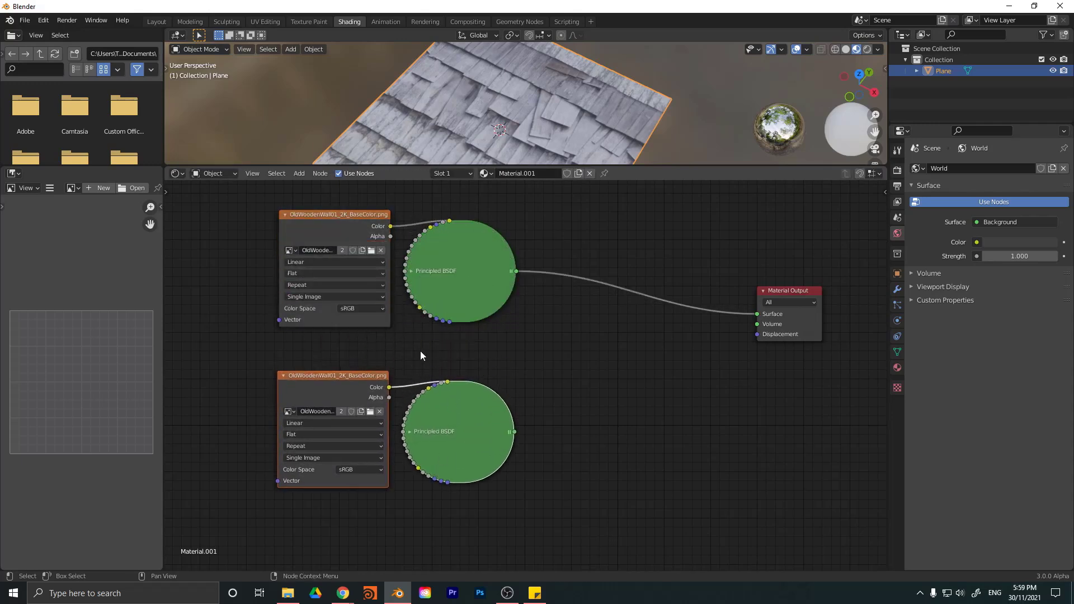
Load BrickWall01_2K_BaseColor.png from Desktop > Brick into the copied texture node.
left_click(370, 413)
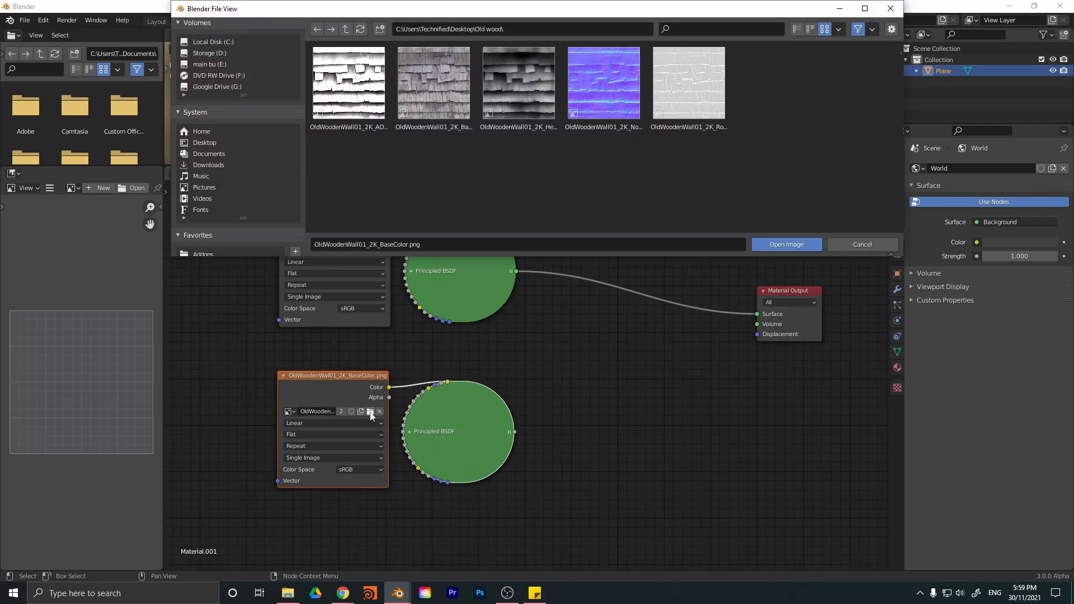
left_click(345, 27)
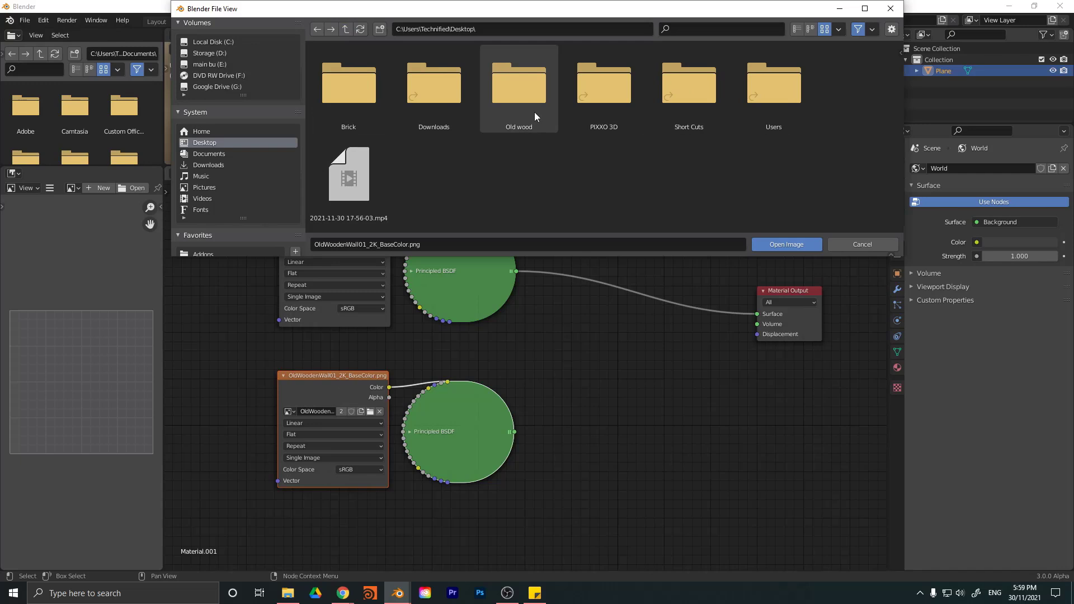
left_click(353, 111)
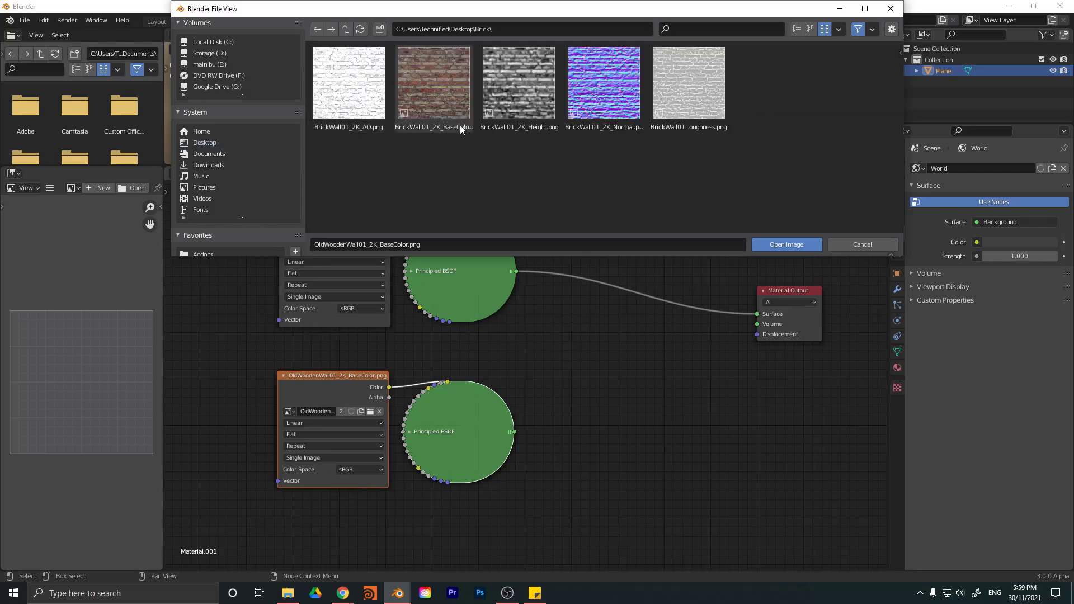
left_click(434, 85)
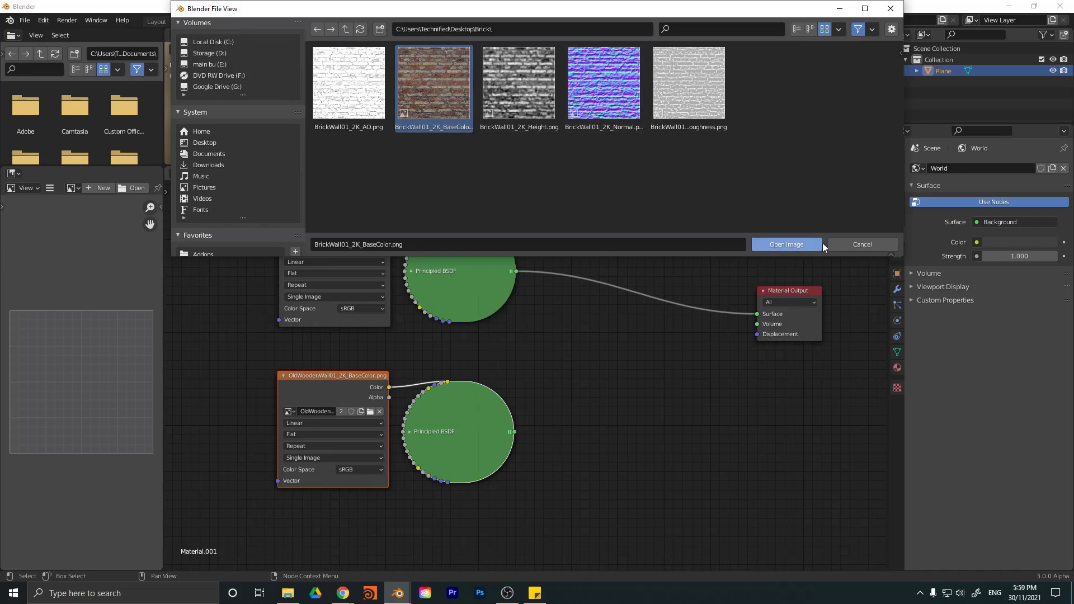
left_click(786, 244)
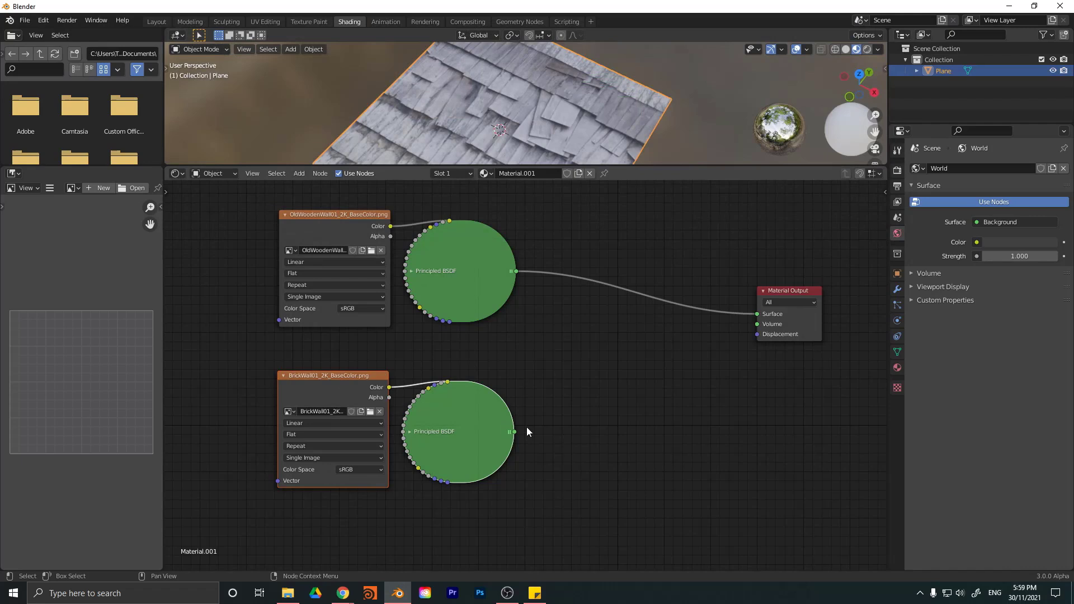
Connect the brick Principled BSDF to the Material Output Surface in place of the wood BSDF.
key("Home")
left_click_drag(458, 466, 721, 338)
middle_click_drag(521, 126, 525, 67)
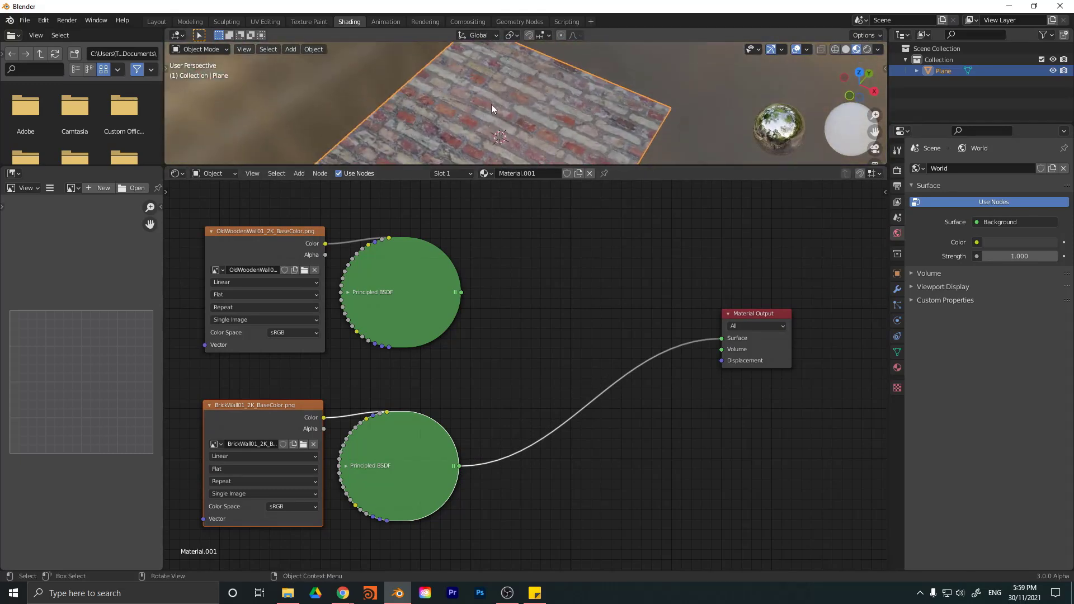
middle_click_drag(562, 125, 527, 147)
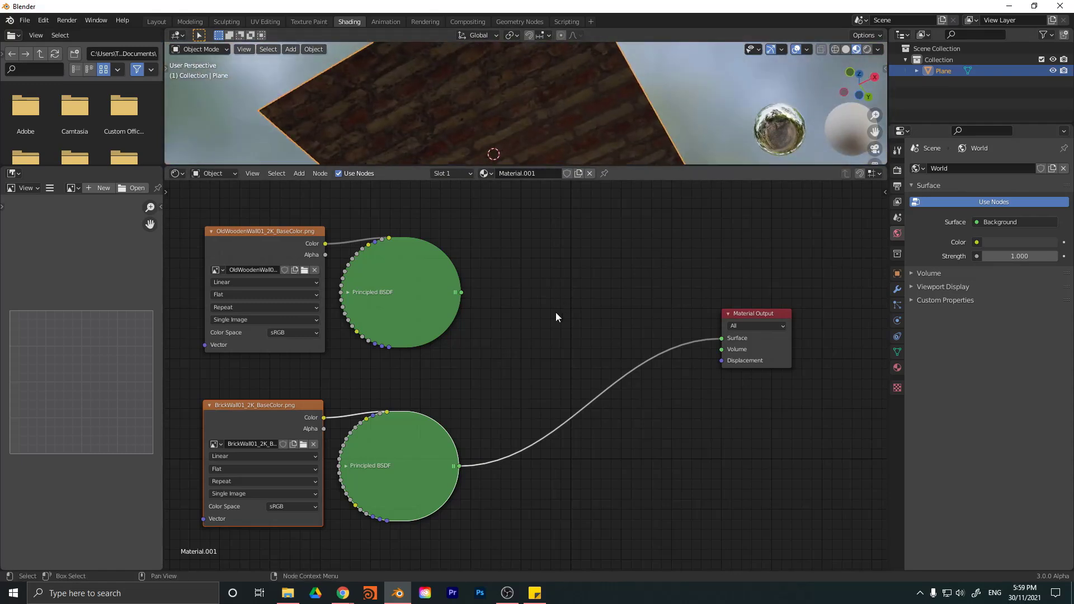
middle_click_drag(557, 314, 556, 317)
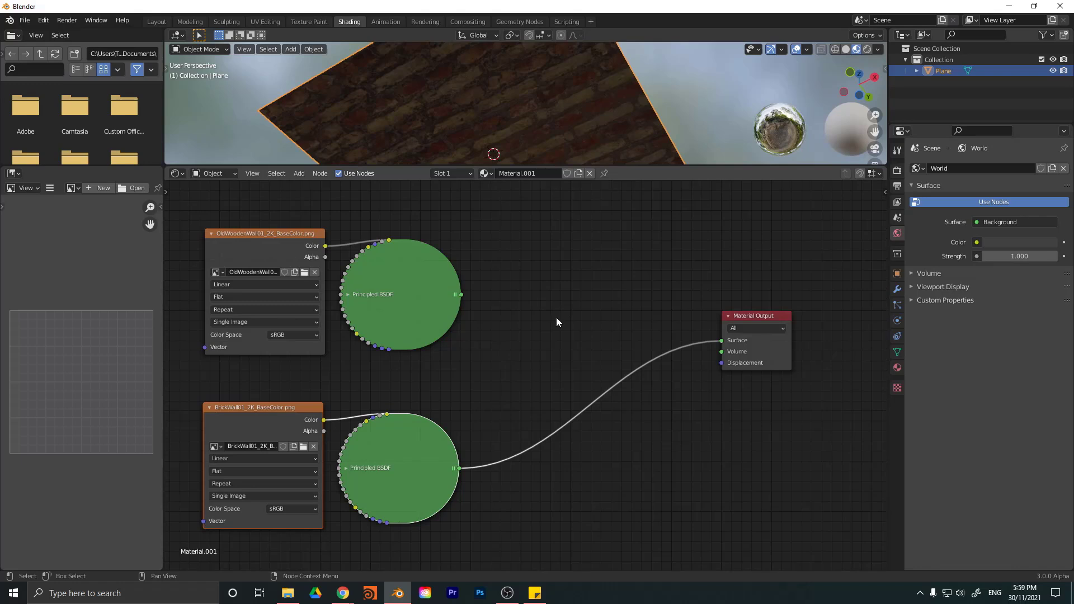
key("shift+a")
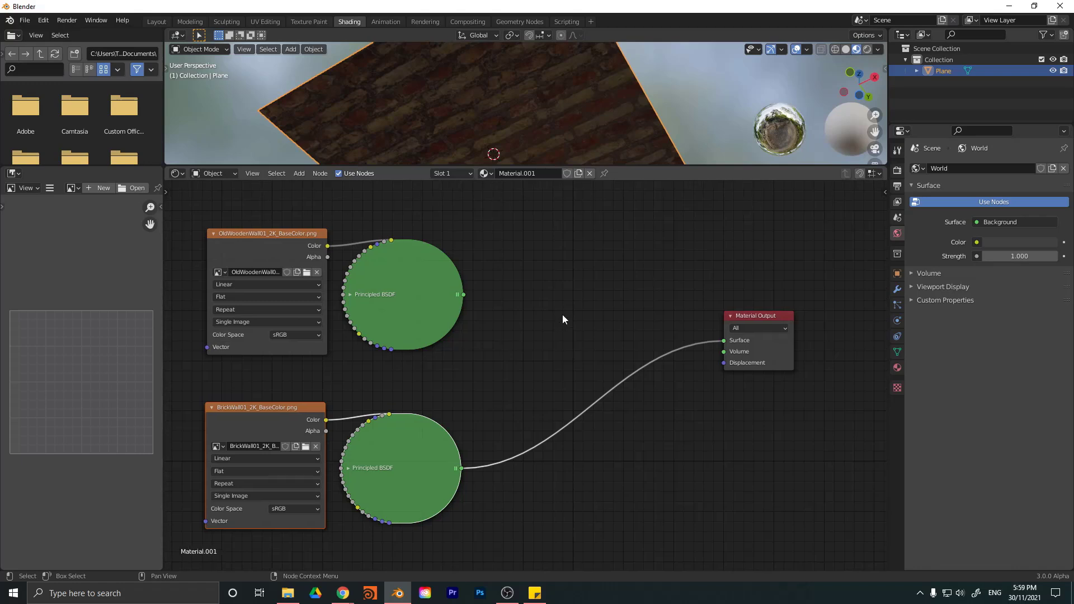
Add a Mix Shader taking the wood and brick BSDFs, with its output on the material Surface.
left_click(528, 313)
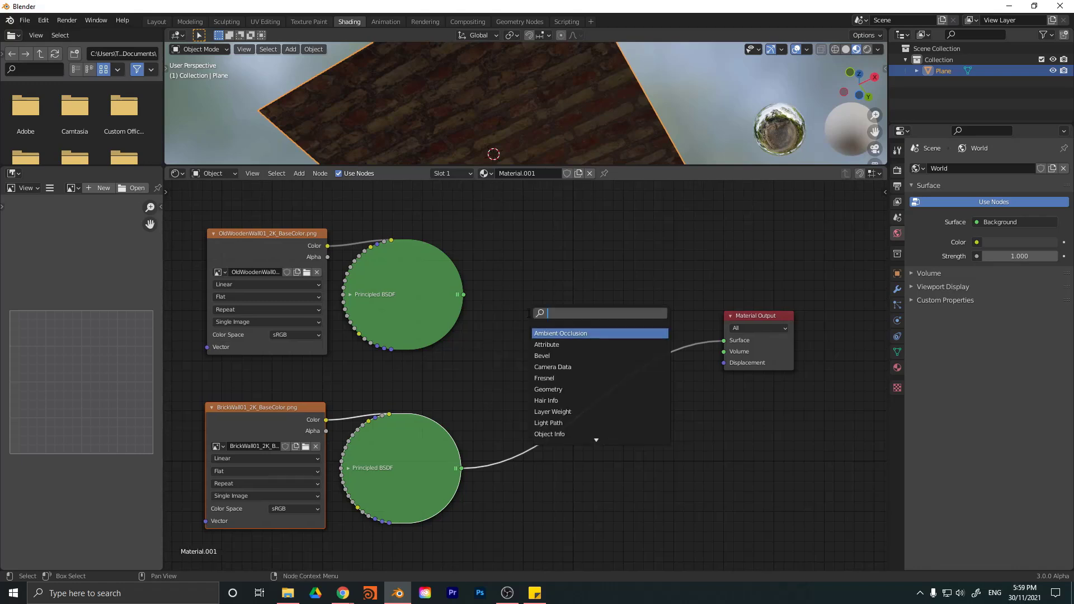
type("mix")
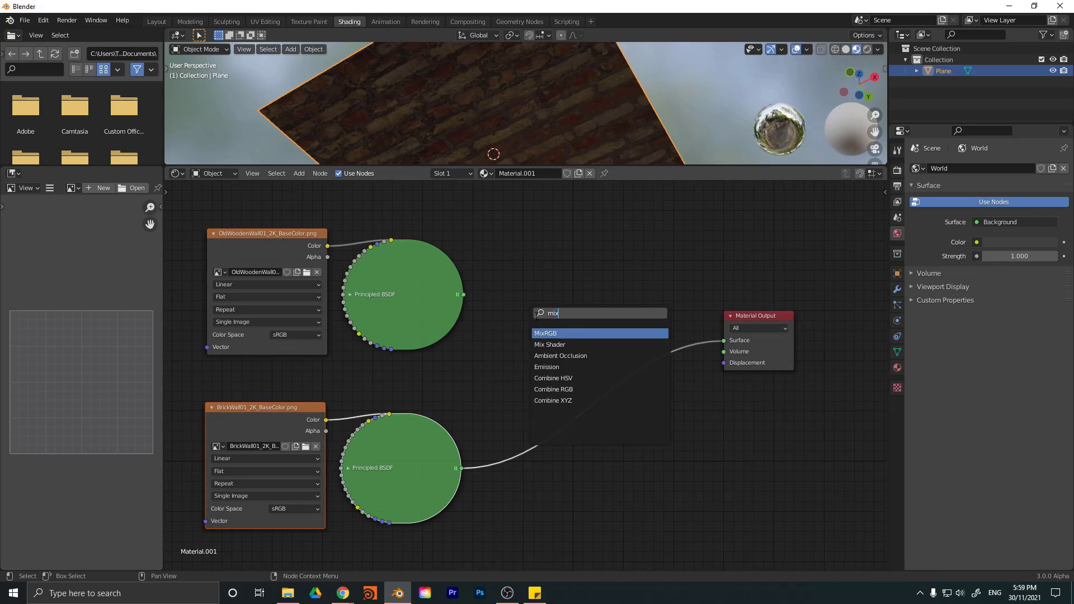
left_click(550, 345)
left_click(568, 350)
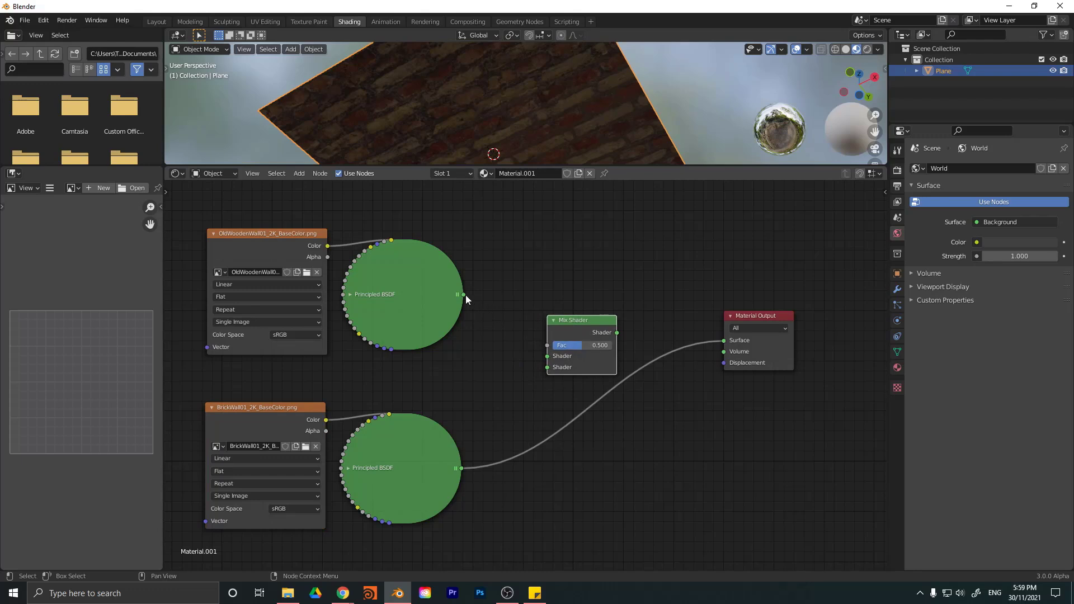
left_click_drag(464, 294, 552, 368)
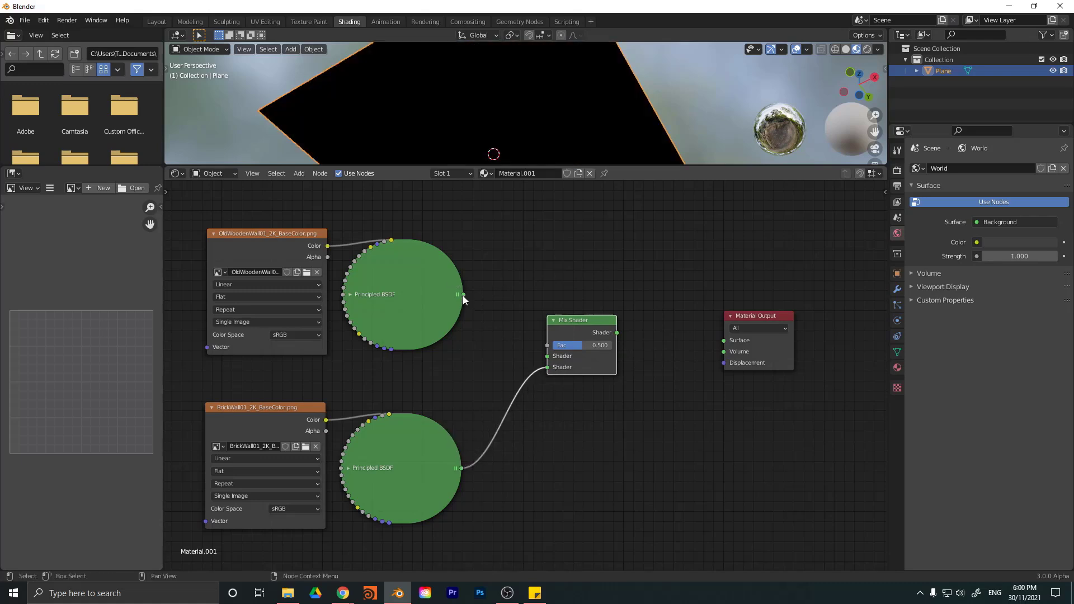
left_click_drag(463, 295, 557, 359)
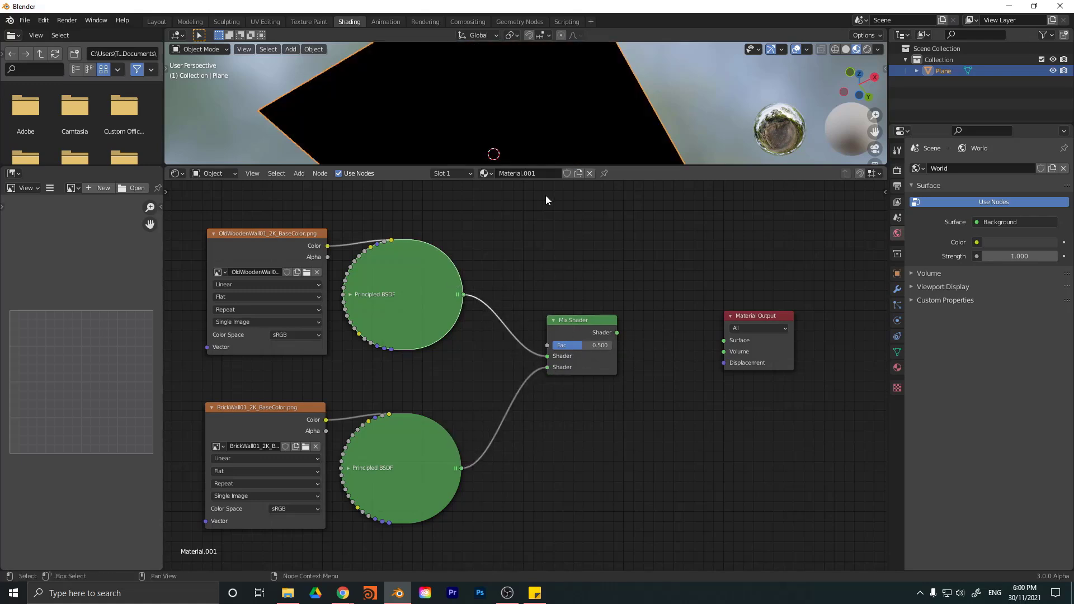
left_click_drag(619, 332, 721, 341)
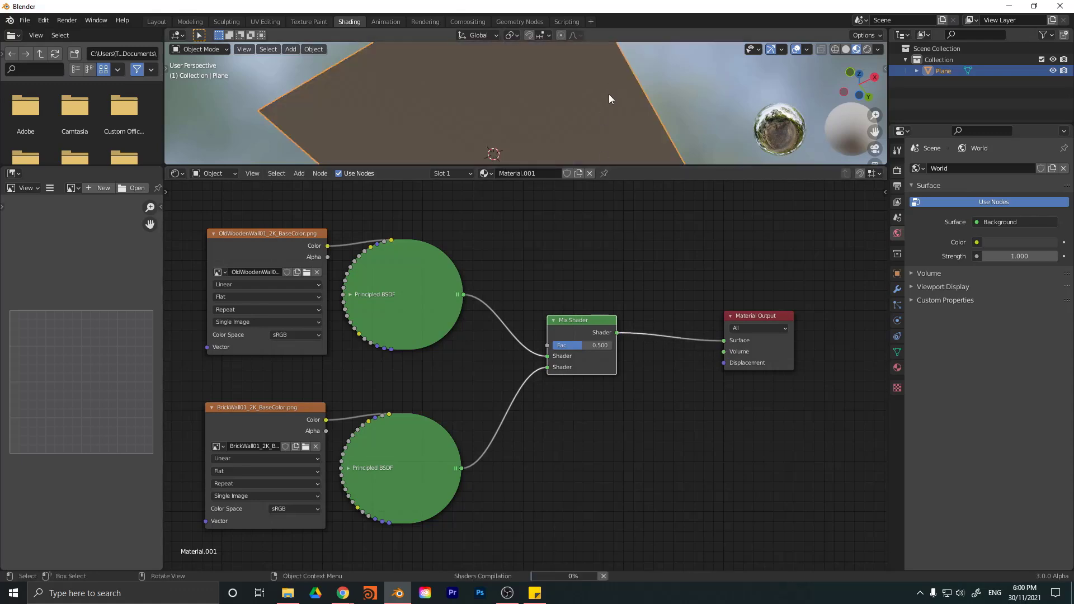
Select the wood texture nodes, orbit down onto the plane, and enlarge the 3D viewport.
left_click_drag(472, 367, 203, 237)
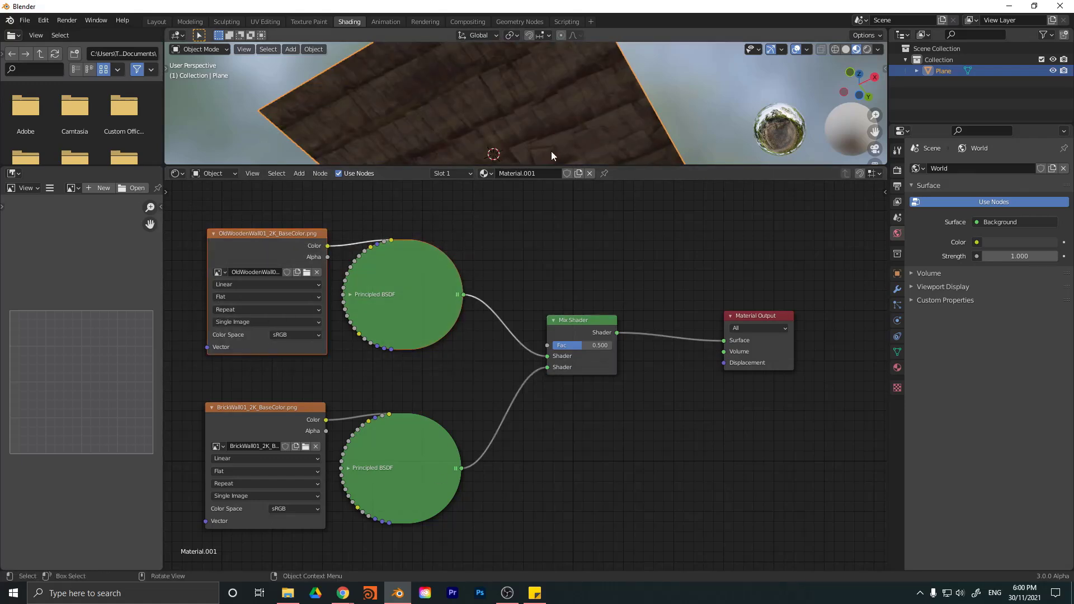
middle_click_drag(605, 297, 595, 347)
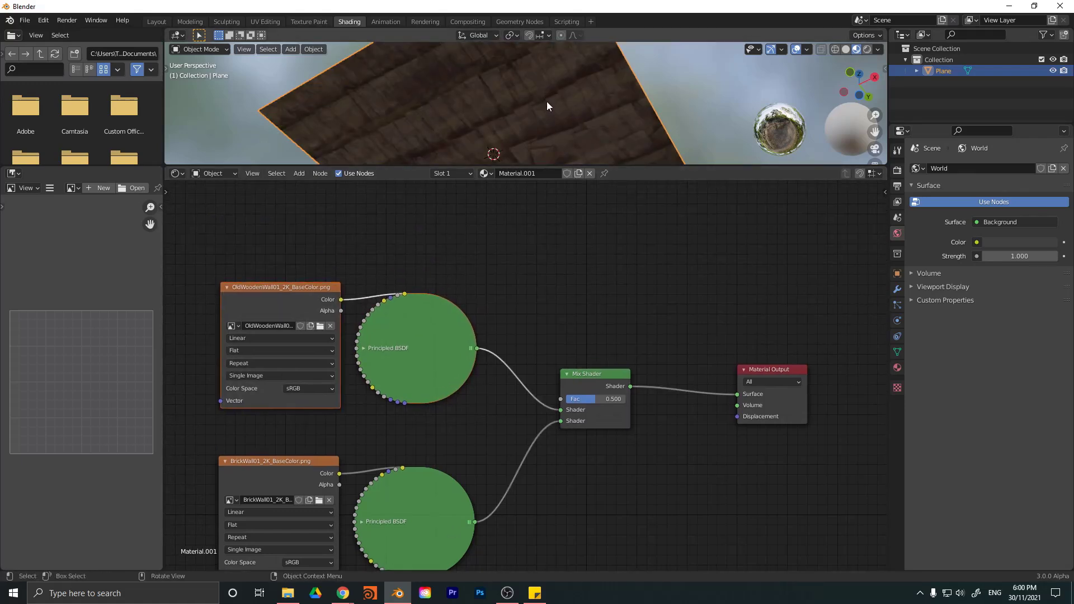
middle_click_drag(546, 102, 562, 176)
scroll(562, 175, "up", 1)
middle_click_drag(518, 147, 527, 156)
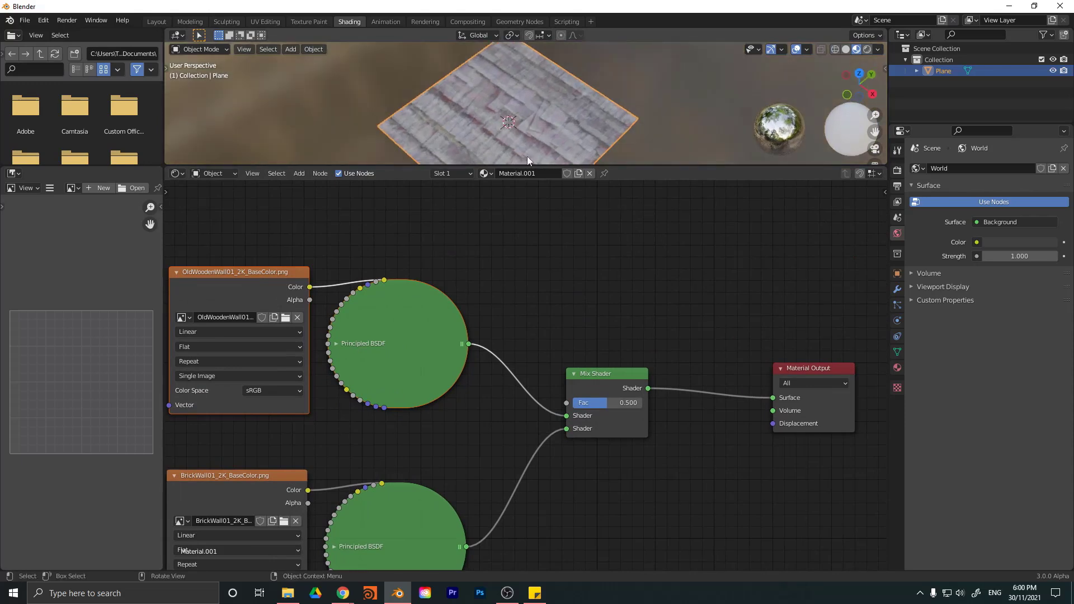
left_click_drag(640, 166, 639, 323)
middle_click_drag(562, 243, 559, 177)
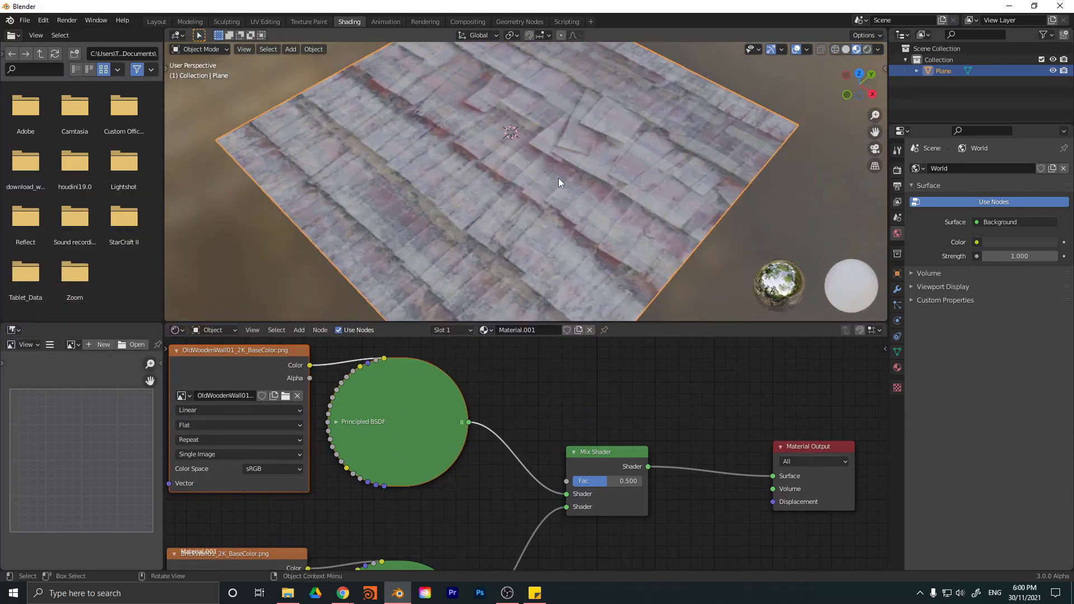
Change the viewport shading mode and set the Mix Shader Fac to 1.000 to show brick.
key("z")
left_click(567, 246)
scroll(637, 447, "up", 1)
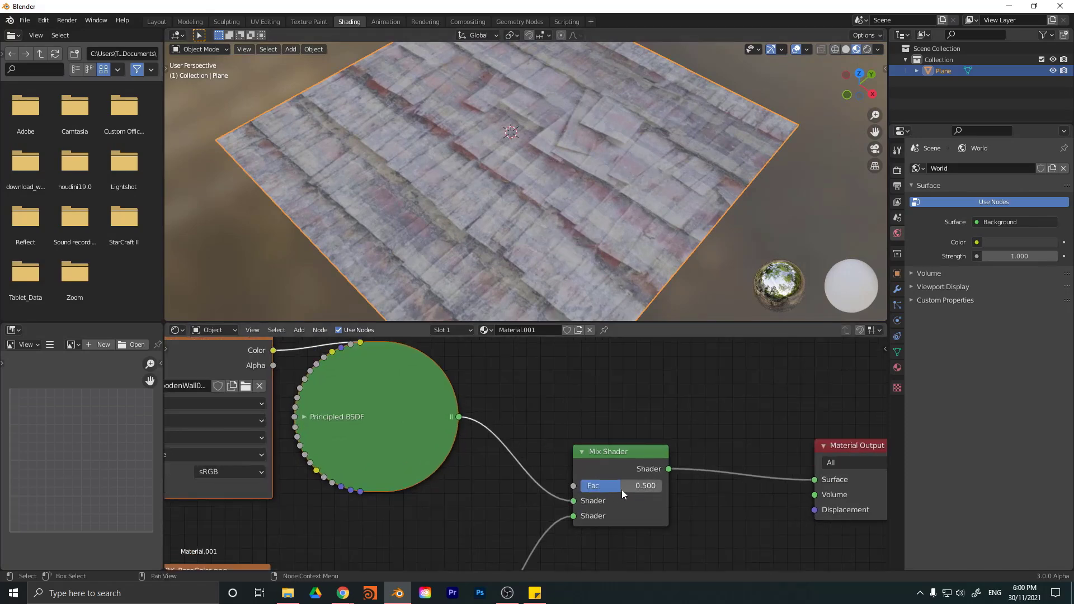
left_click_drag(621, 486, 662, 486)
middle_click_drag(554, 192, 549, 72)
scroll(606, 420, "down", 2)
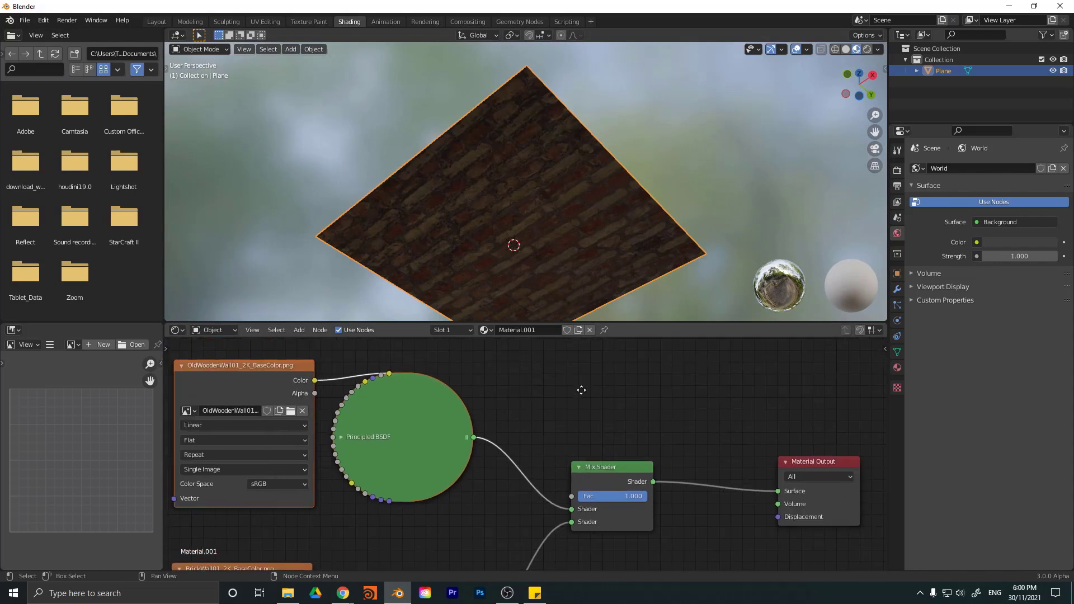
Add a Geometry input node above the node tree via the 'geo' search.
middle_click_drag(581, 388, 588, 432)
key("shift+a")
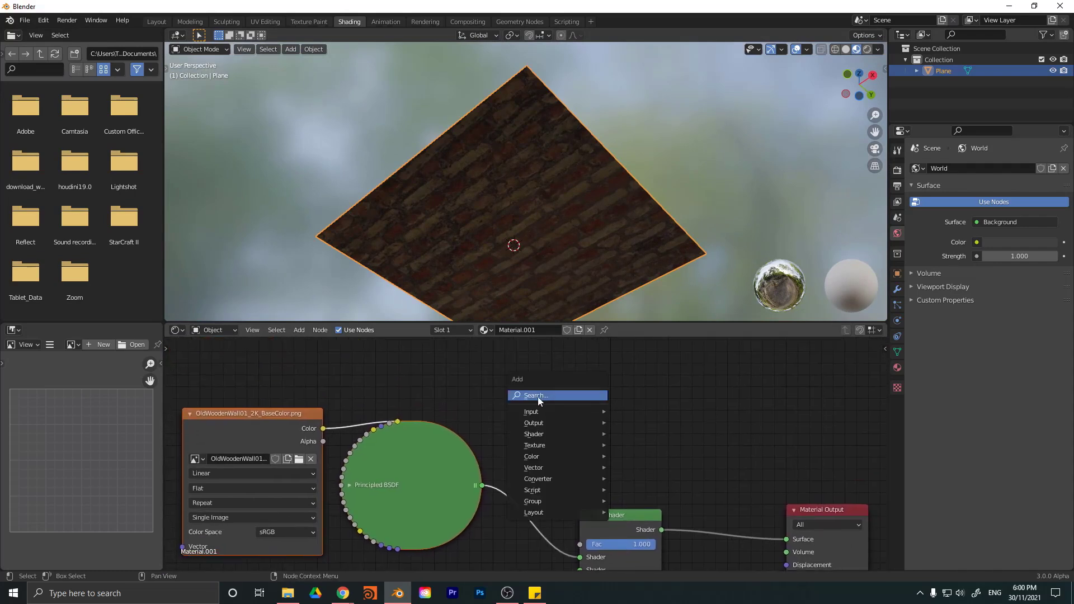
left_click(527, 396)
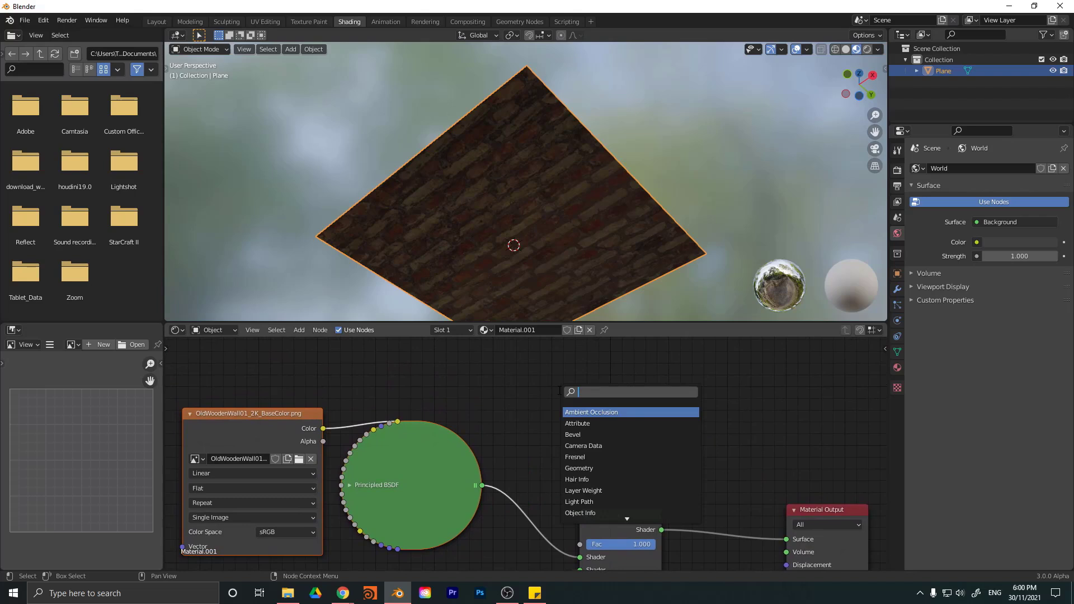
type("geo")
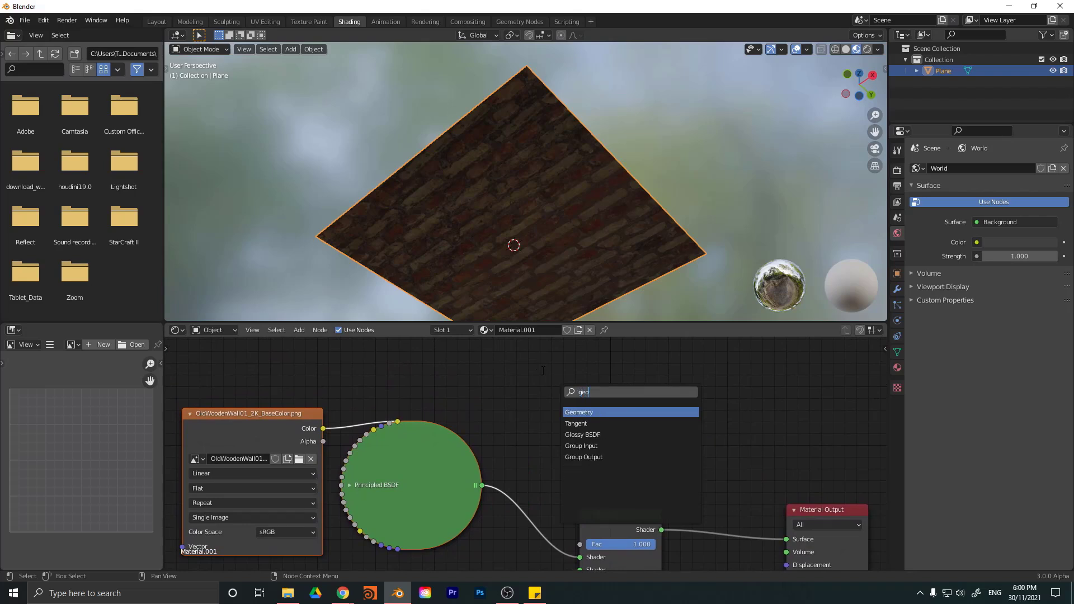
left_click(585, 412)
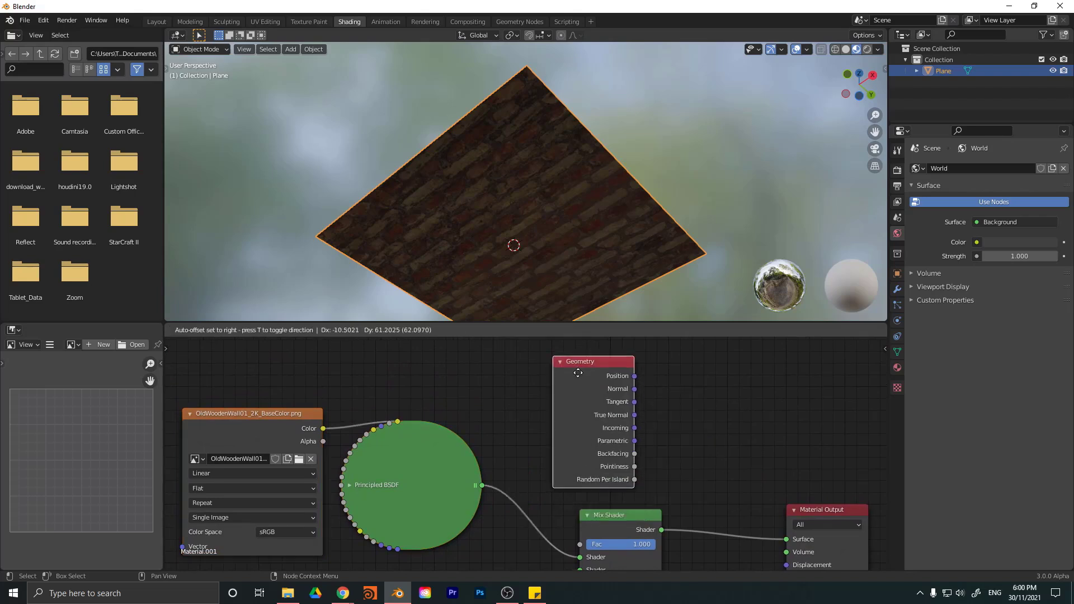
left_click(509, 552)
scroll(643, 445, "down", 2)
middle_click_drag(642, 445, 603, 389)
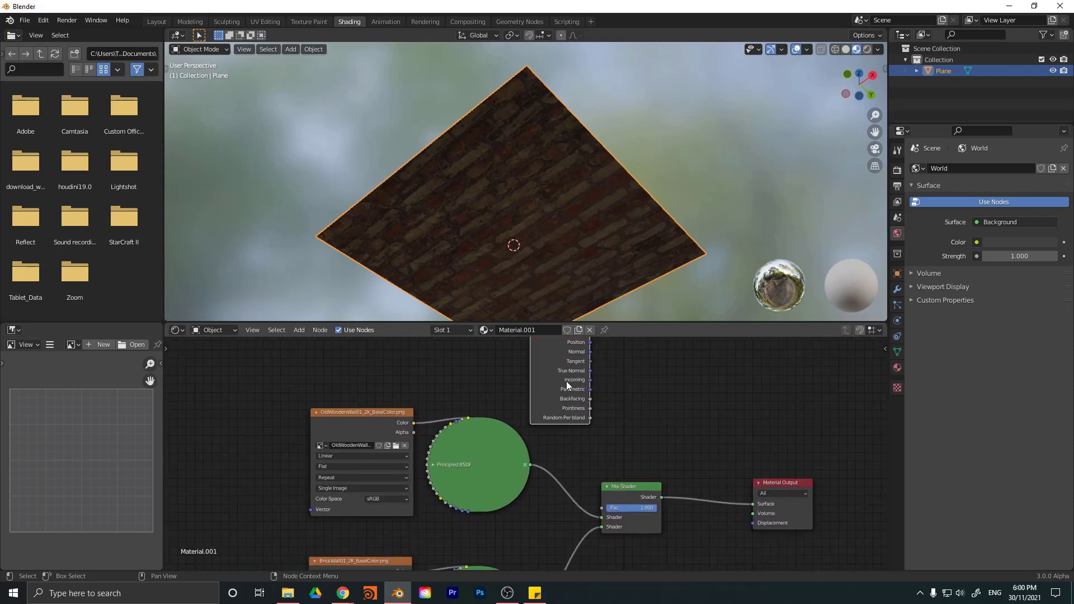
Link Geometry Backfacing to the Mix Shader Fac, checking wood on top and brick underneath.
left_click_drag(590, 399, 670, 408)
scroll(635, 404, "up", 3, "shift")
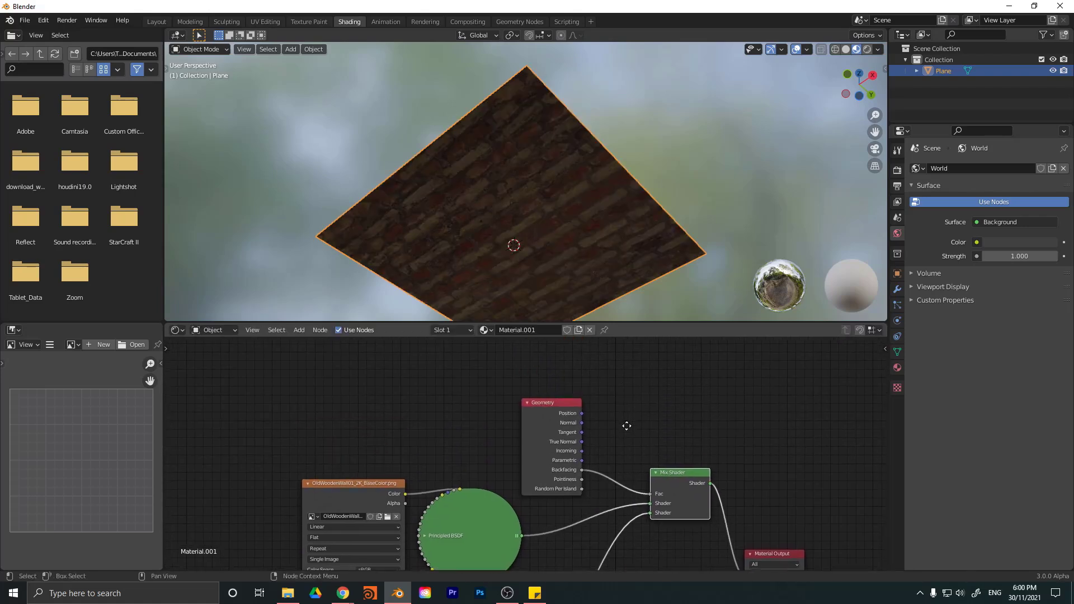
scroll(536, 425, "up", 2)
left_click_drag(536, 425, 510, 384)
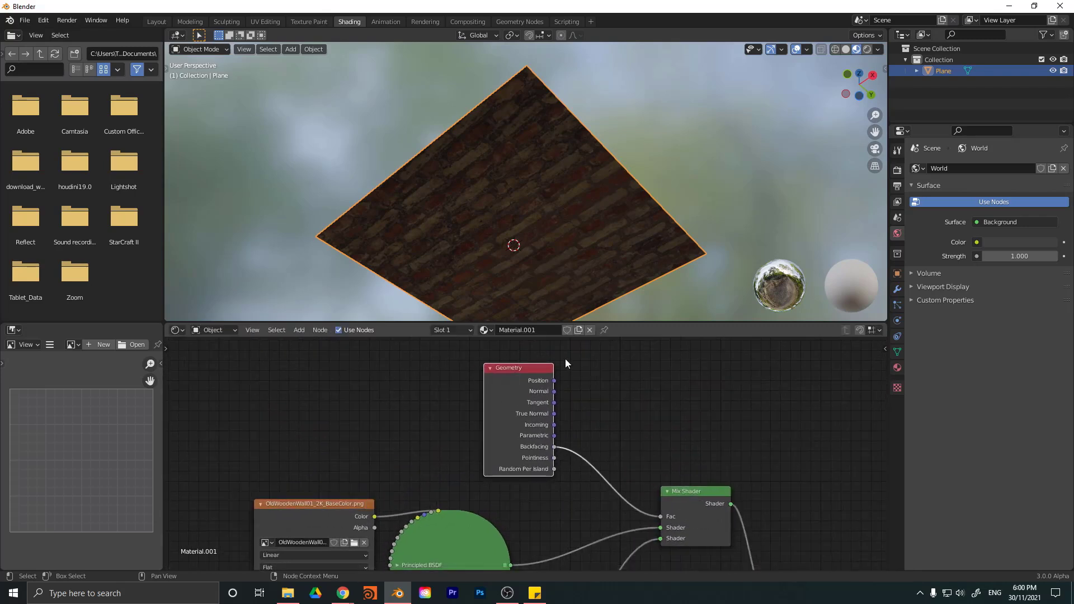
middle_click_drag(549, 178, 557, 263)
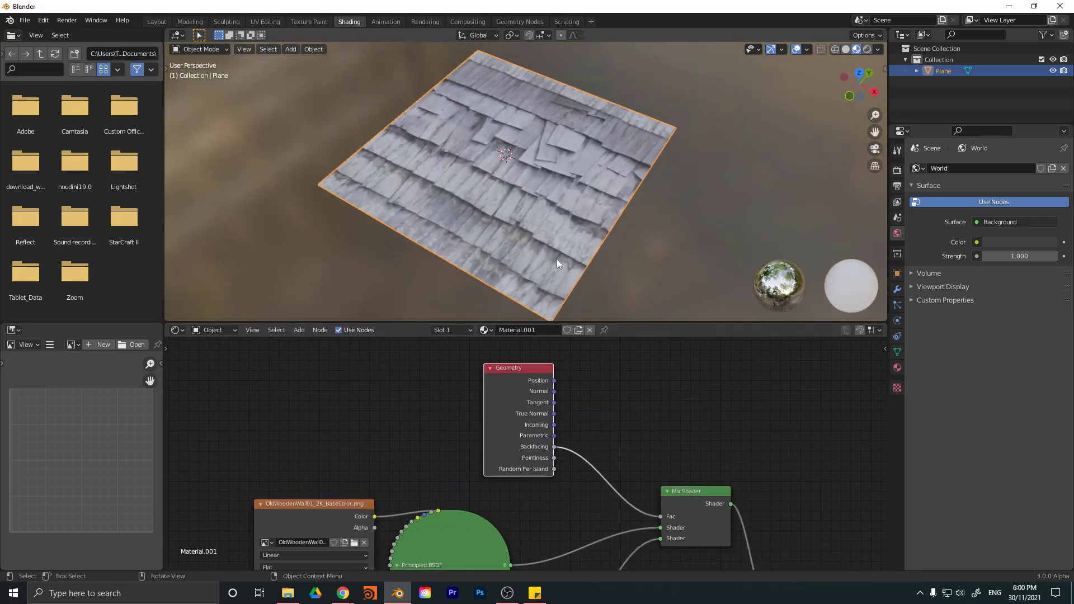
left_click_drag(309, 450, 439, 538)
middle_click_drag(589, 252, 527, 264)
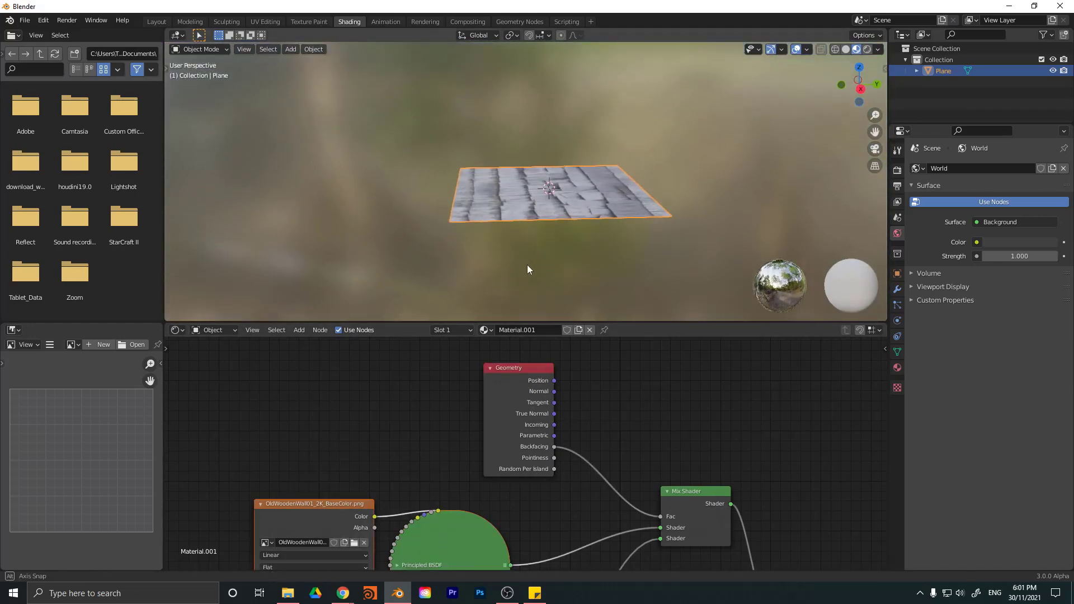
Rotate the plane 90° about X with rx90, then view its brick and wood faces.
type("rx")
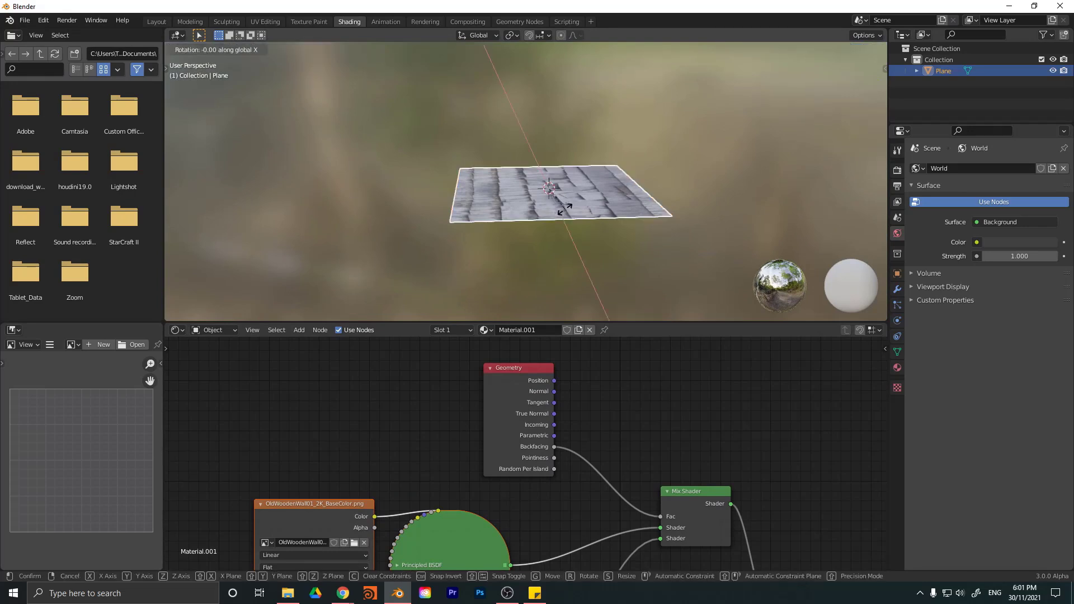
type("90")
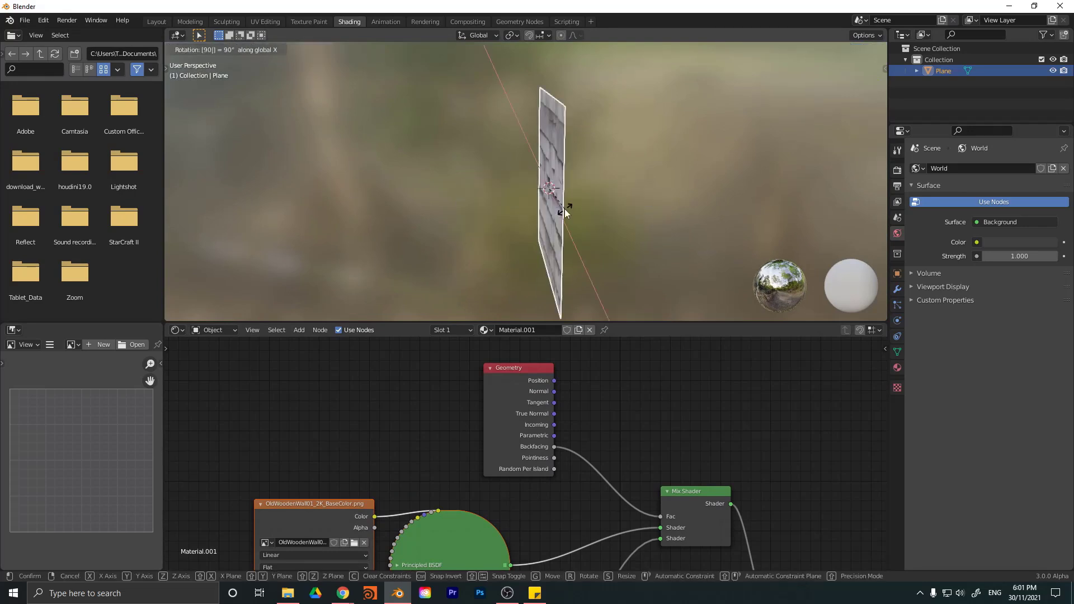
key("Return")
middle_click_drag(565, 209, 590, 169)
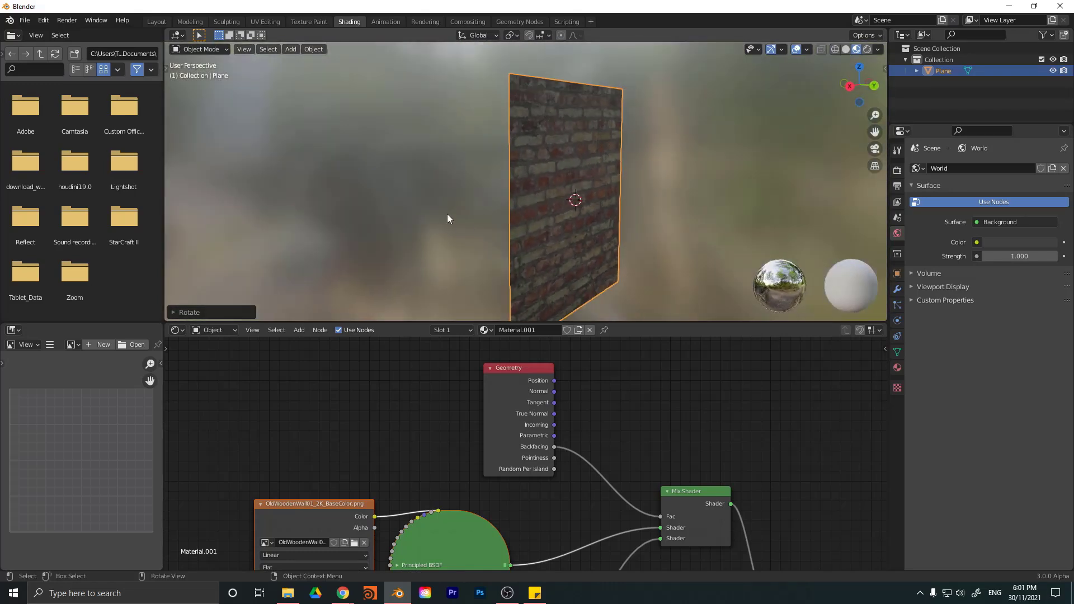
middle_click_drag(448, 218, 530, 171)
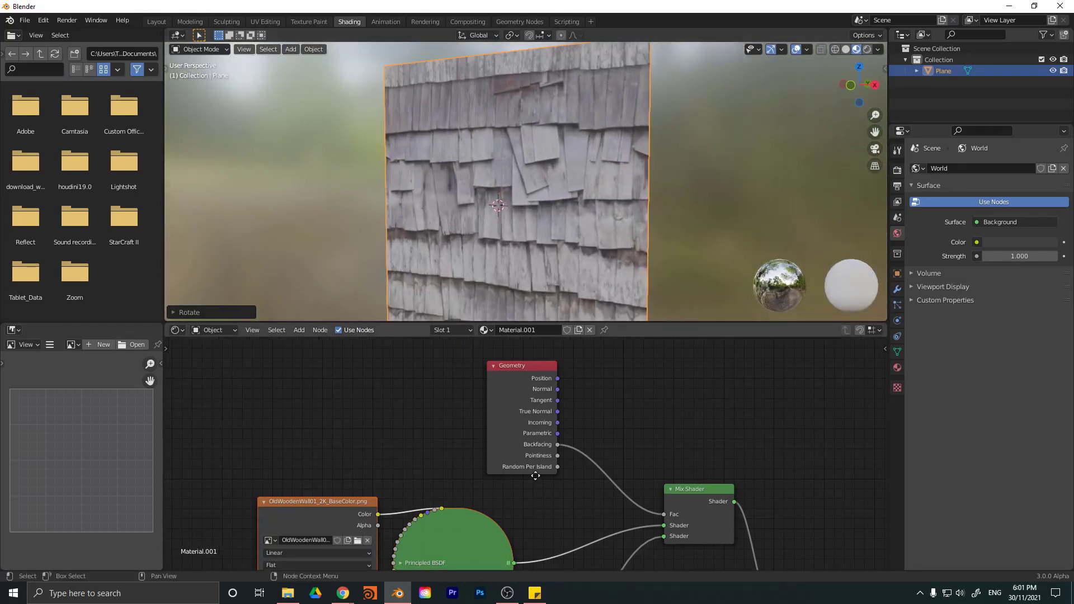
Swap the wood and brick BSDFs between the Mix Shader's two Shader inputs and check the other face.
scroll(603, 367, "down", 3, "shift")
scroll(659, 425, "up", 1)
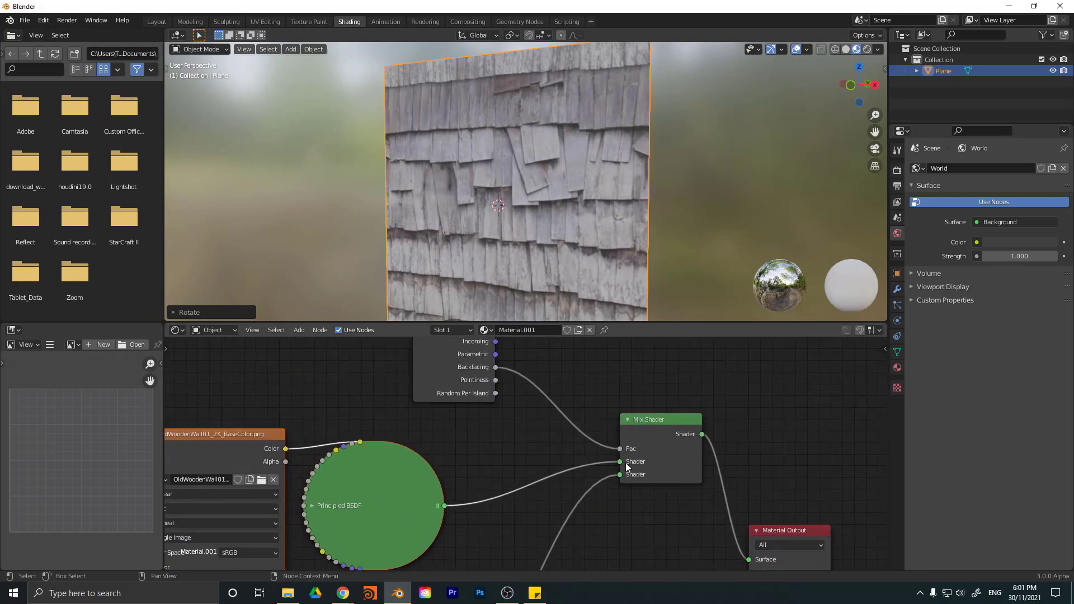
left_click_drag(620, 461, 616, 476)
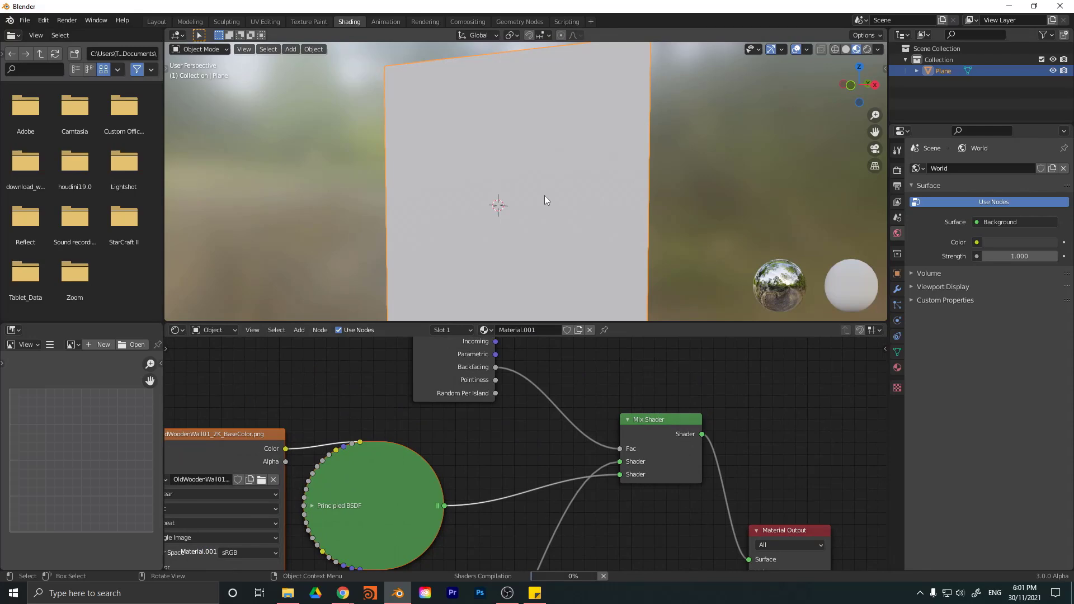
middle_click_drag(619, 192, 556, 233)
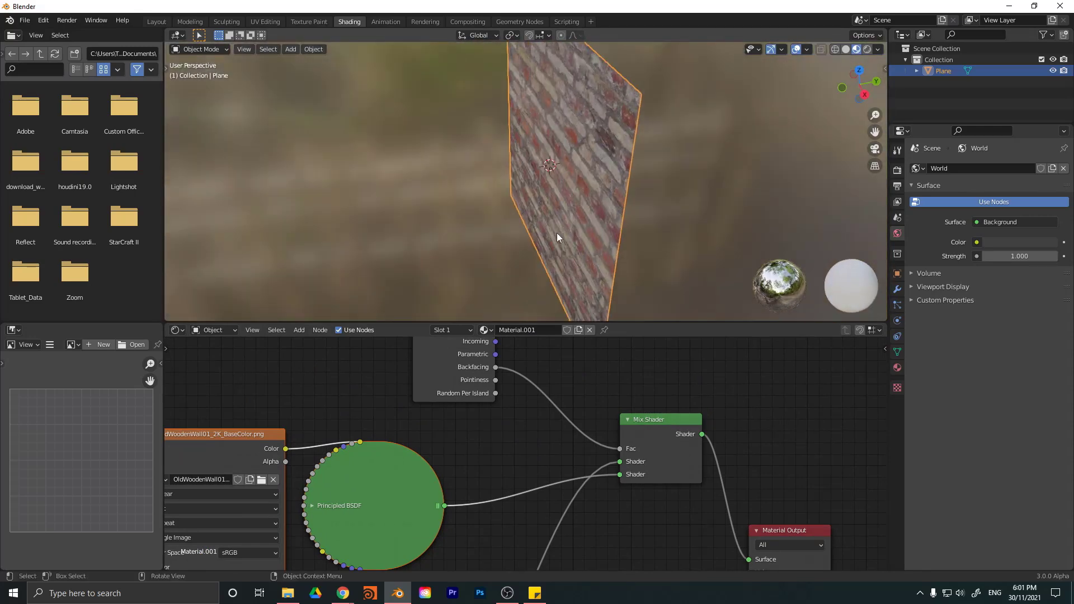